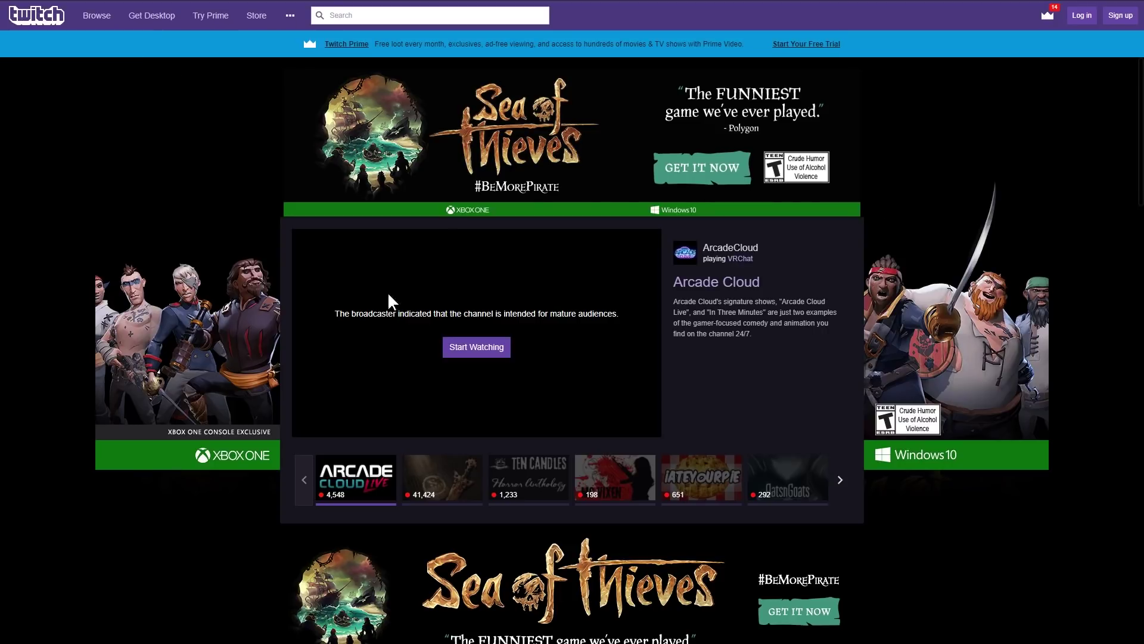
Step: Scroll down the Twitch home page past the featured Arcade Cloud stream
scroll(539, 298, "down", 7)
Step: Download TwitchSetup.exe from the Get Desktop page and run the installer
scroll(541, 290, "up", 7)
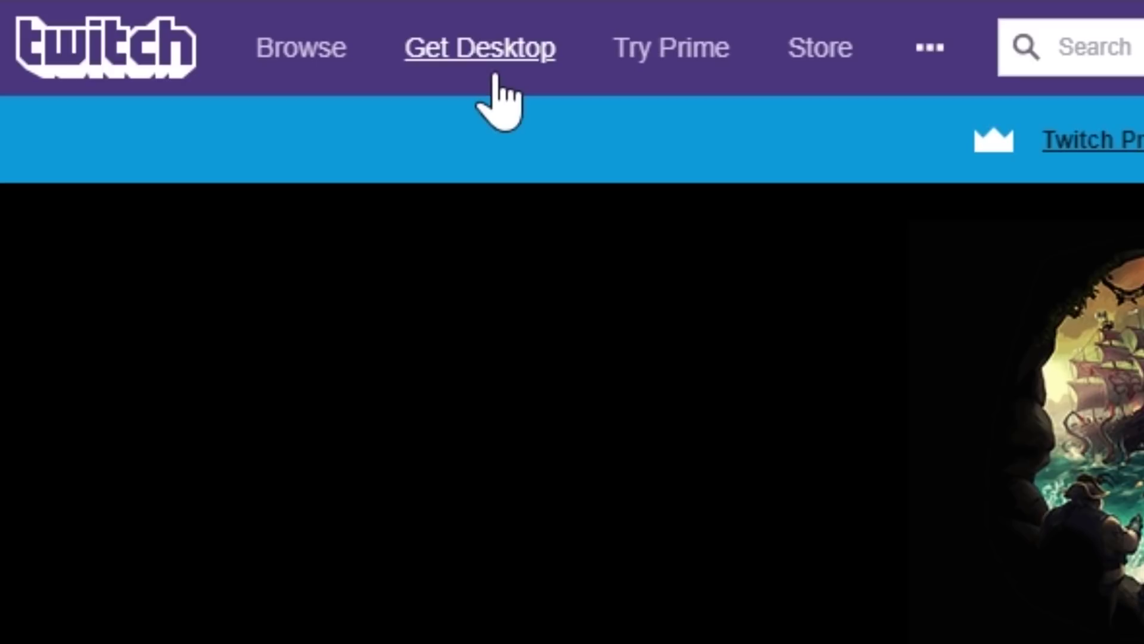
left_click(495, 74)
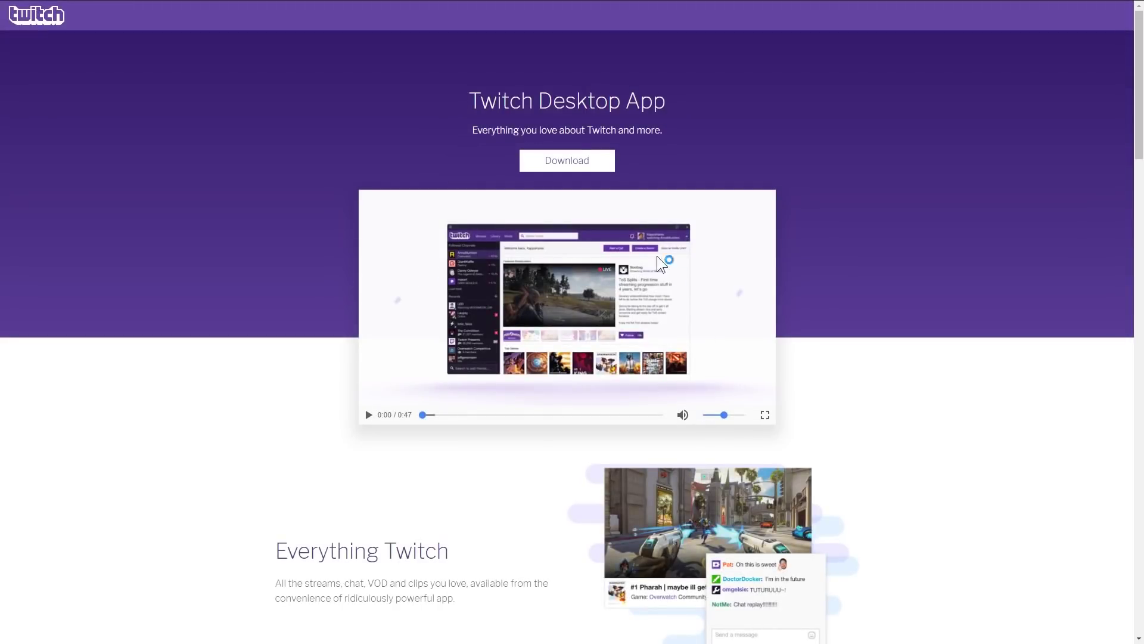
left_click(582, 167)
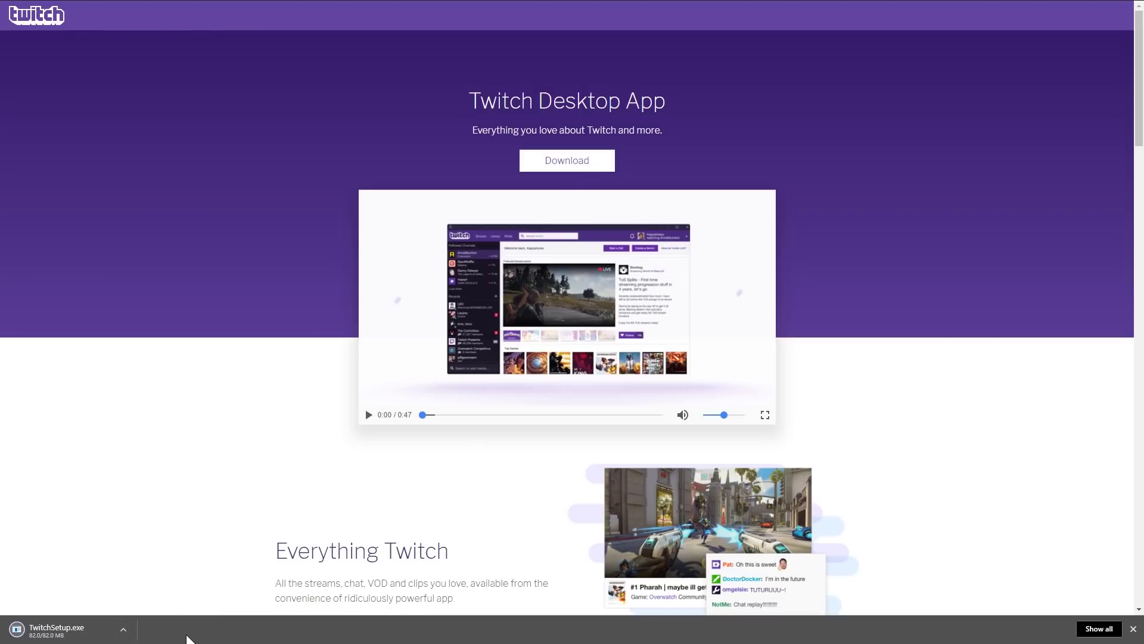
left_click(40, 636)
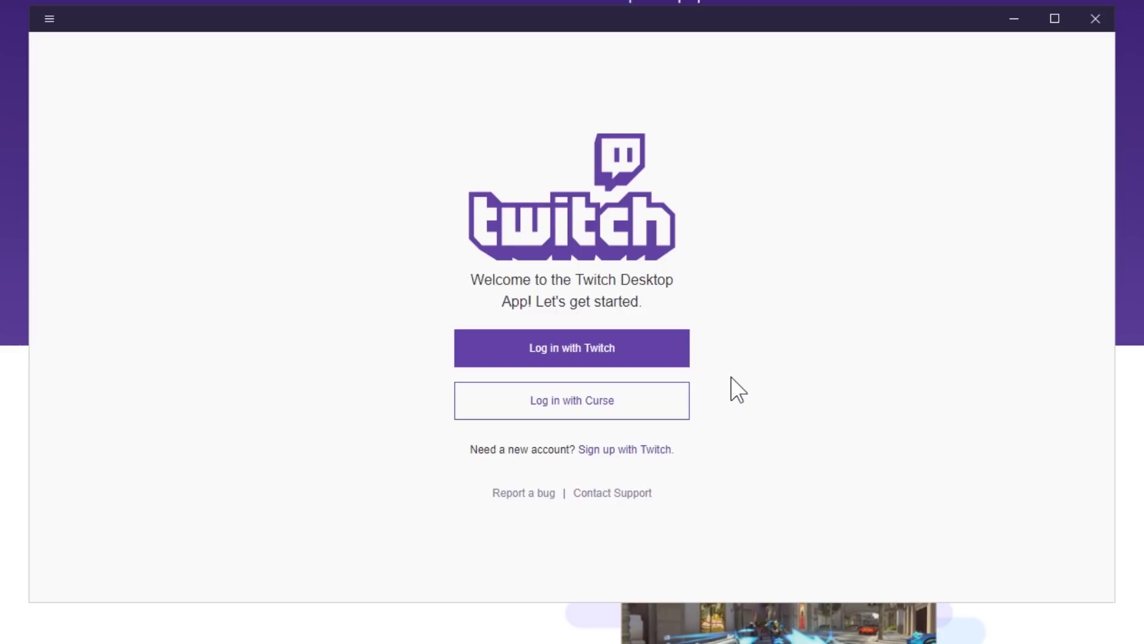
Step: Log in with Twitch and open Minecraft's My Modpacks under Mods
left_click(650, 361)
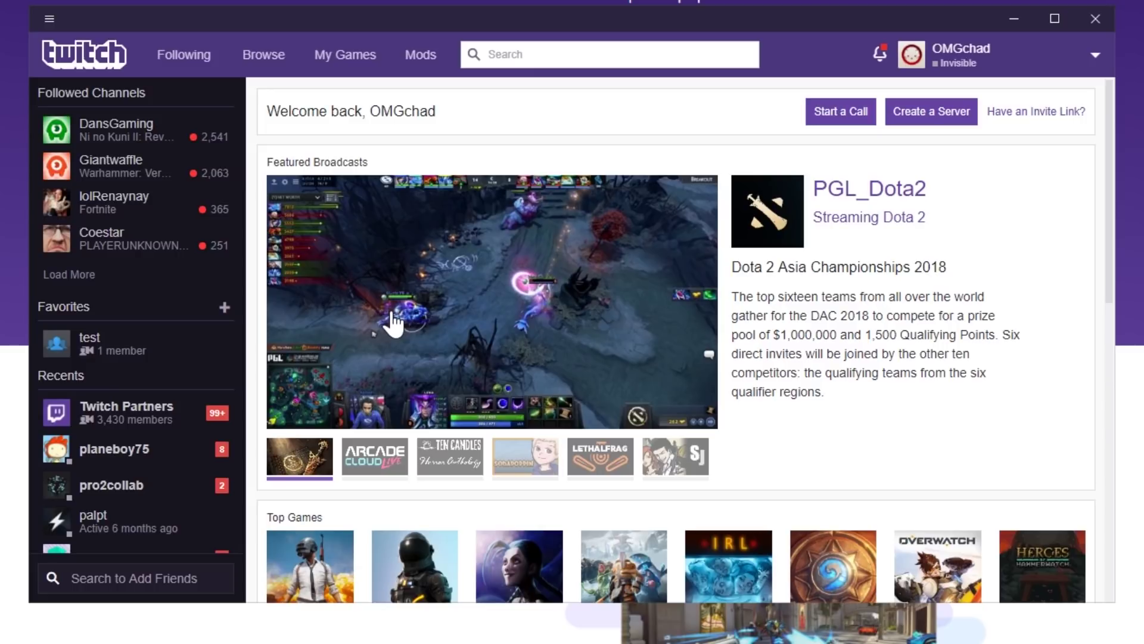
left_click(425, 66)
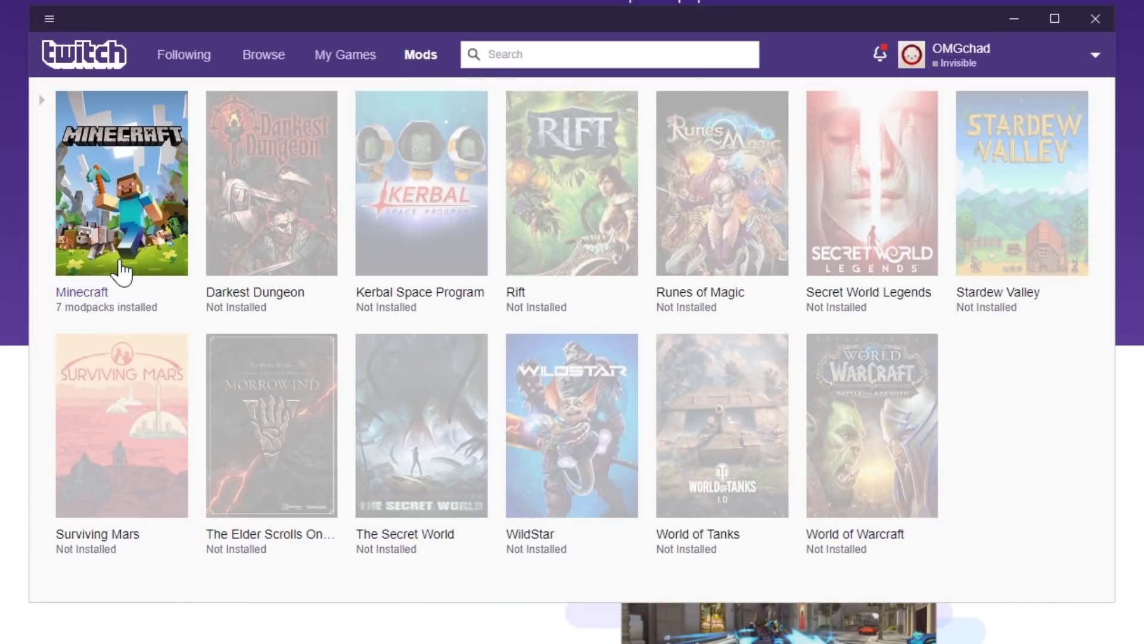
left_click(156, 235)
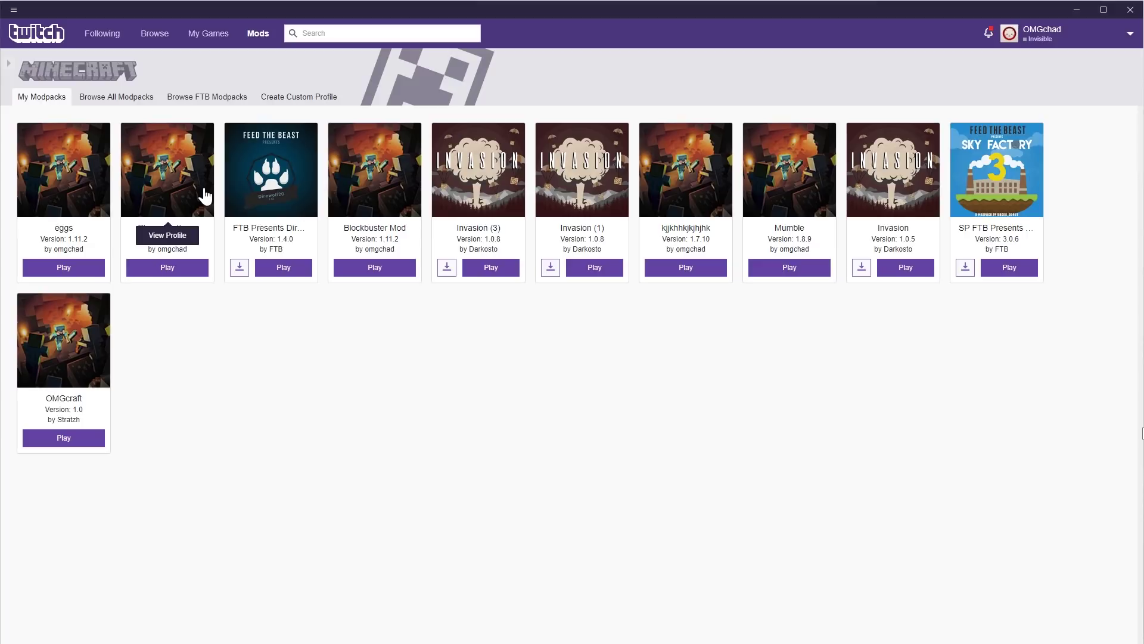
Step: Browse the All Modpacks and FTB Modpacks lists
left_click(117, 97)
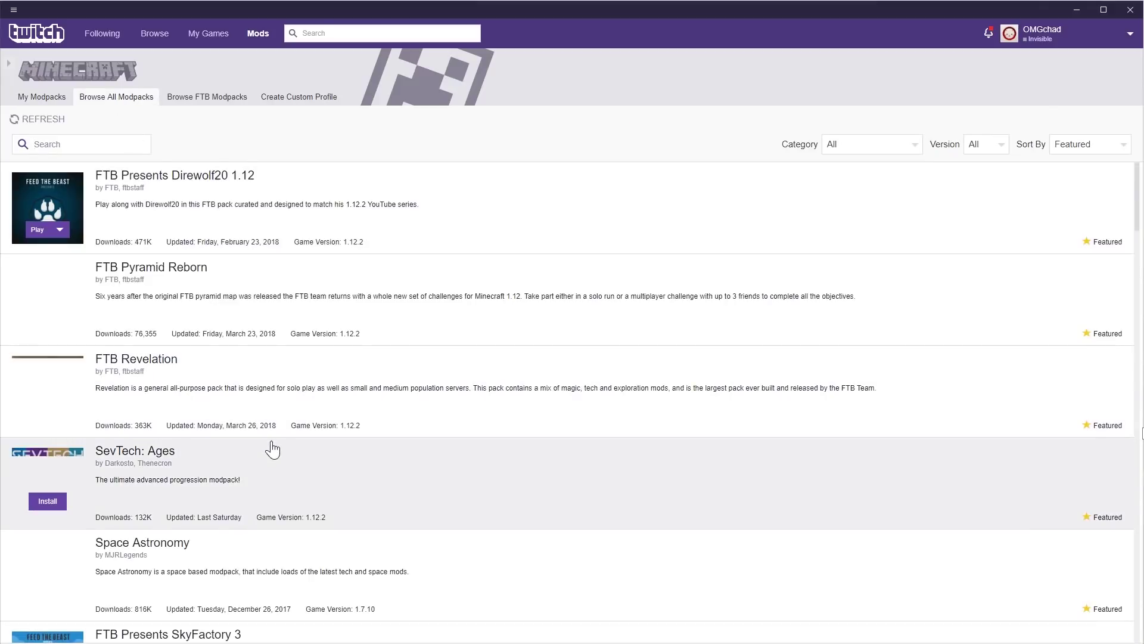
scroll(405, 333, "down", 3)
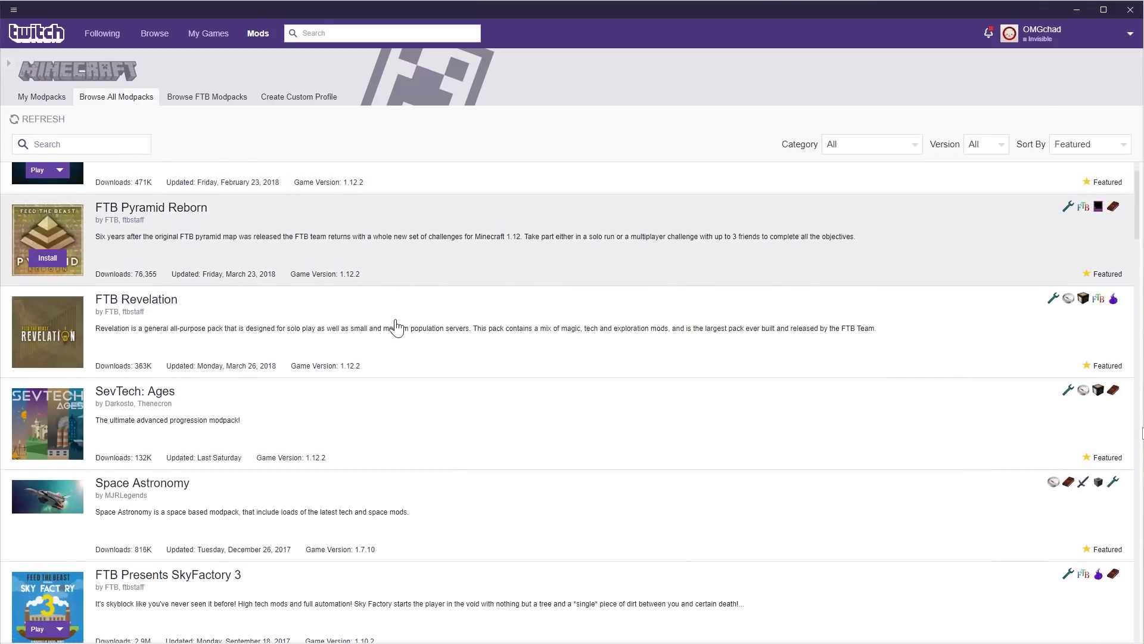
scroll(396, 329, "down", 4)
scroll(400, 499, "down", 2)
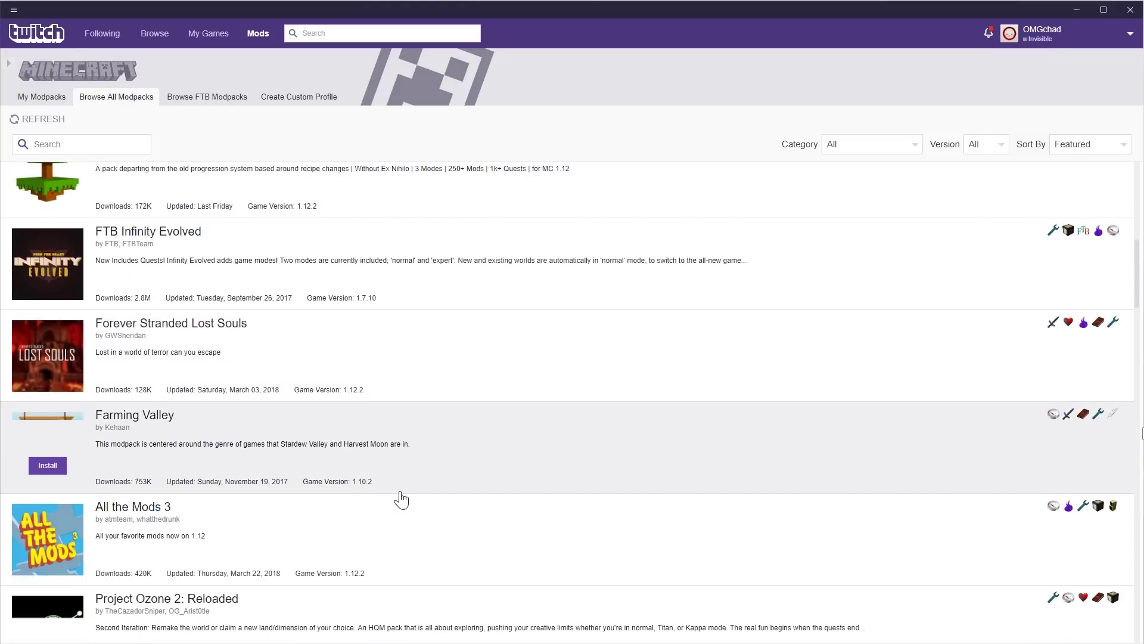
scroll(399, 492, "up", 6)
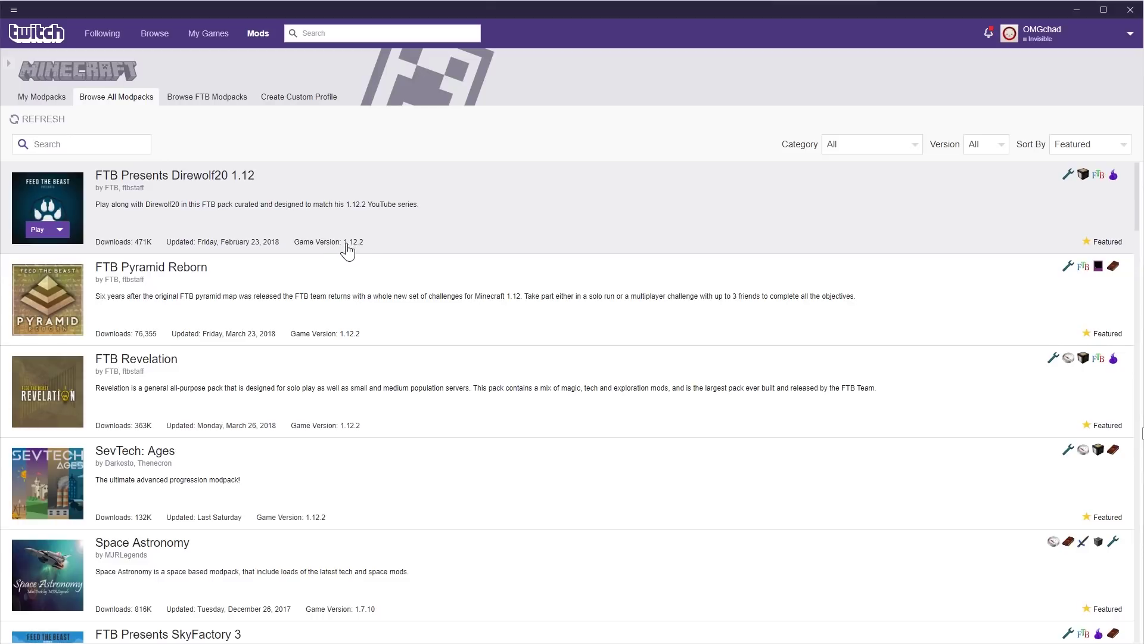
scroll(357, 421, "down", 3)
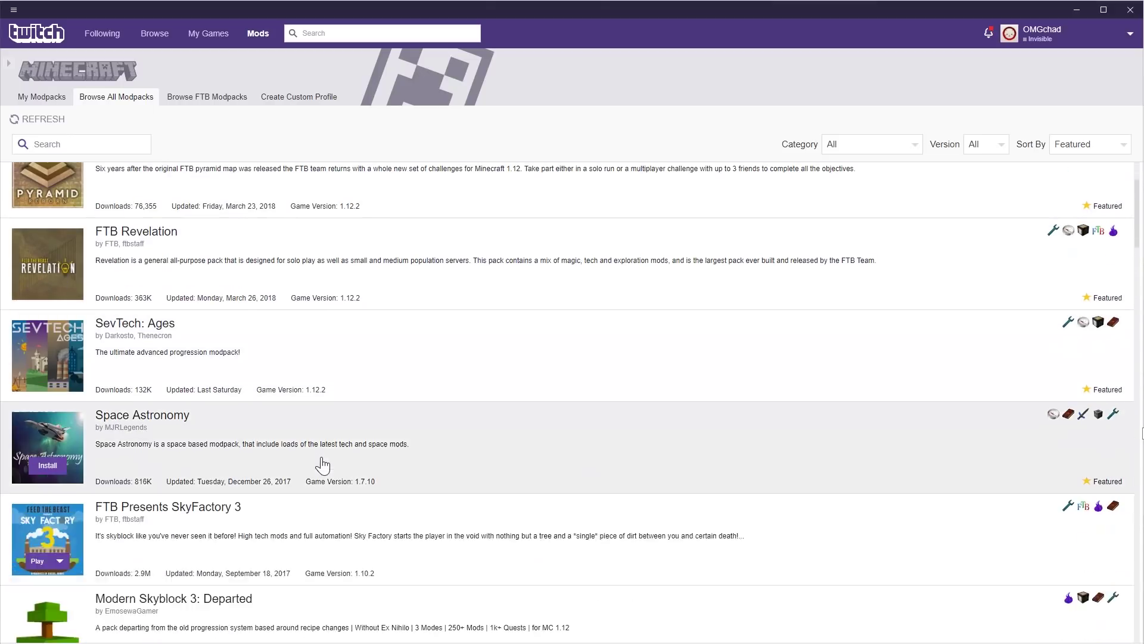
scroll(382, 420, "up", 3)
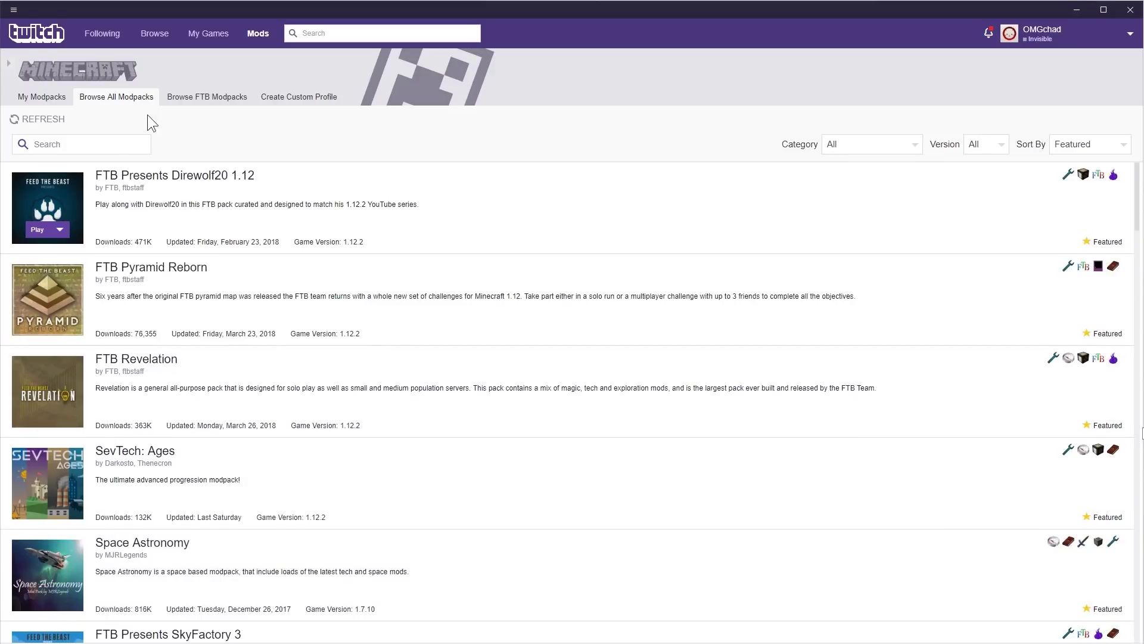
left_click(206, 96)
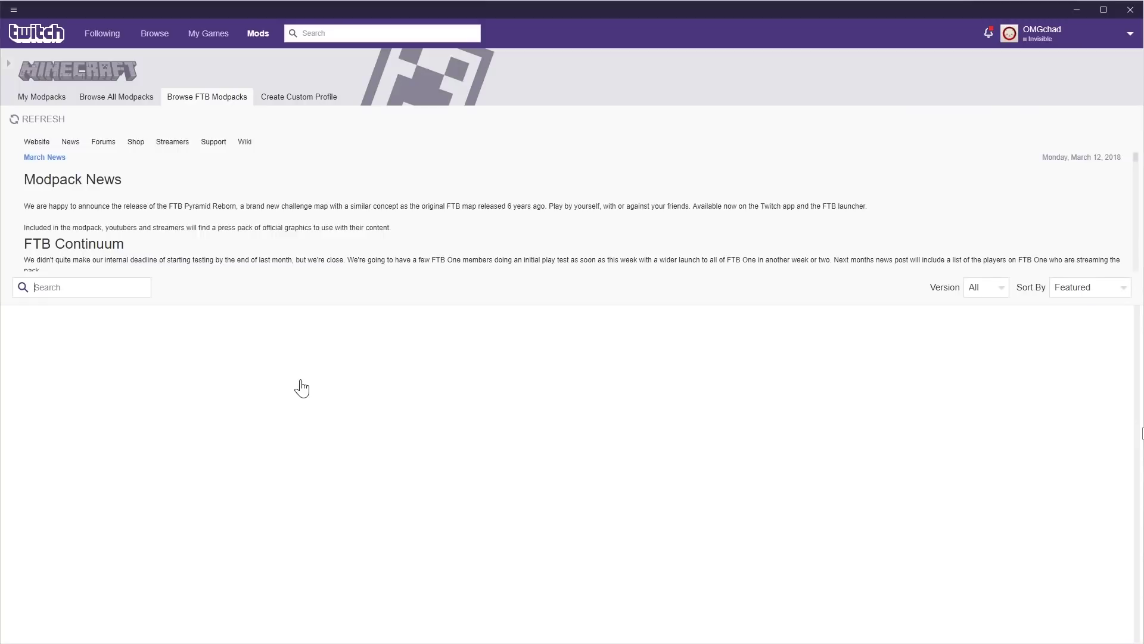
scroll(449, 367, "down", 4)
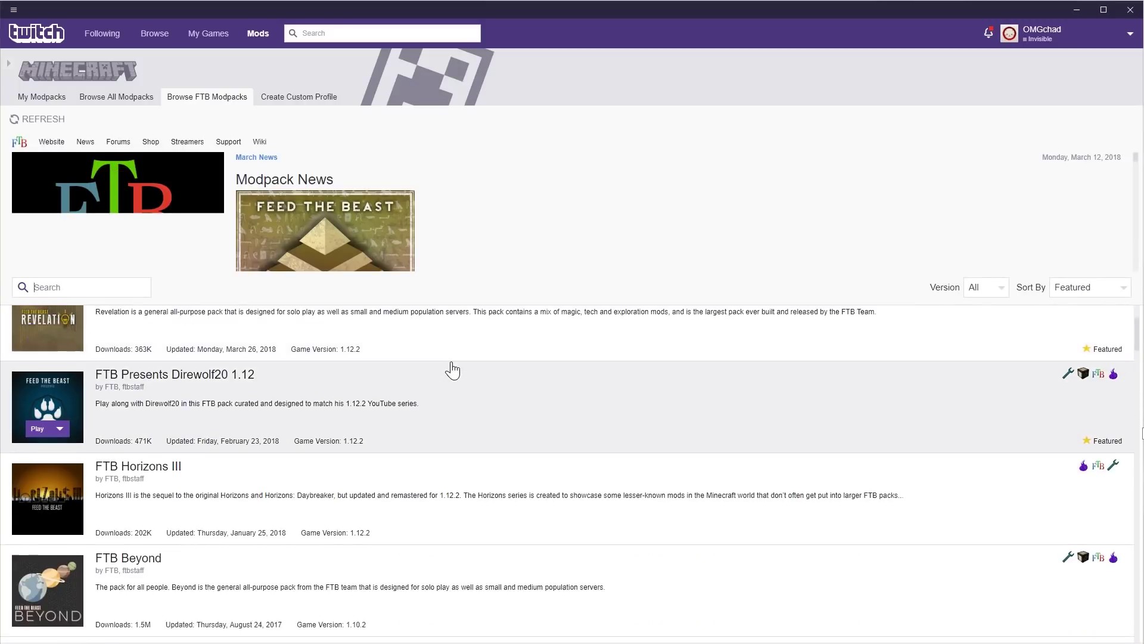
scroll(450, 368, "down", 3)
scroll(449, 368, "up", 8)
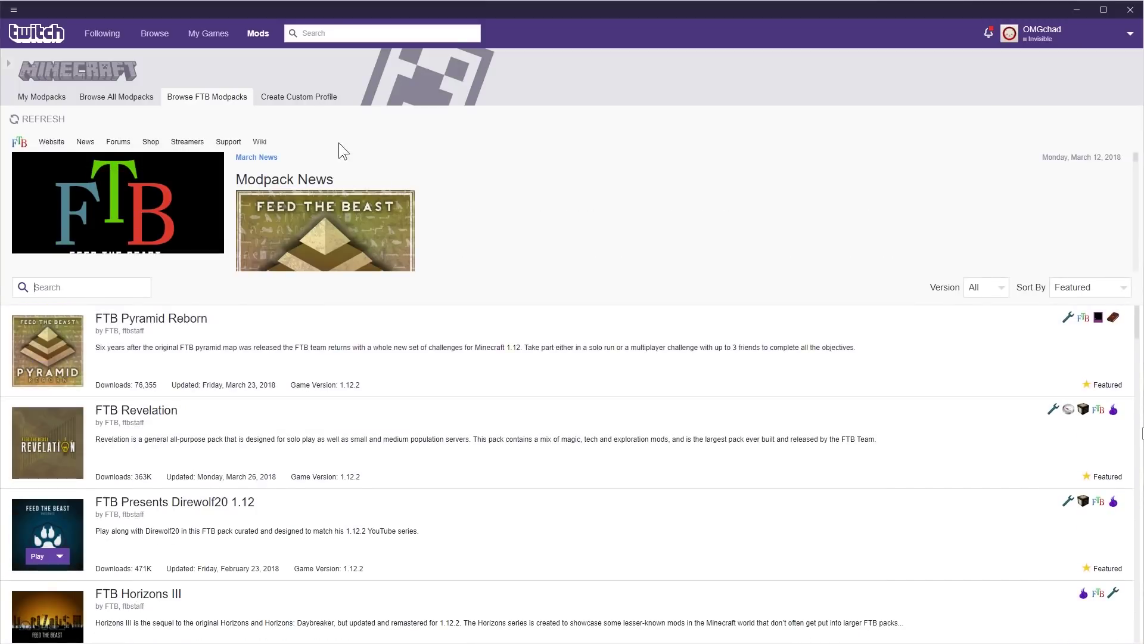
Step: Return to My Modpacks and start Create Custom Profile
left_click(301, 97)
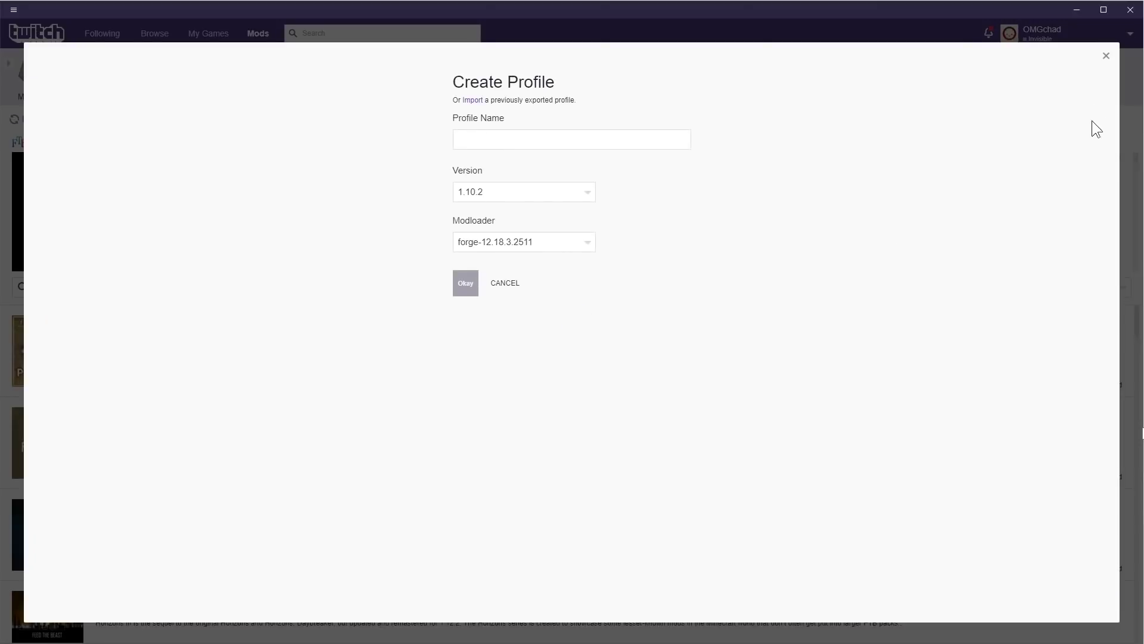
left_click(1104, 58)
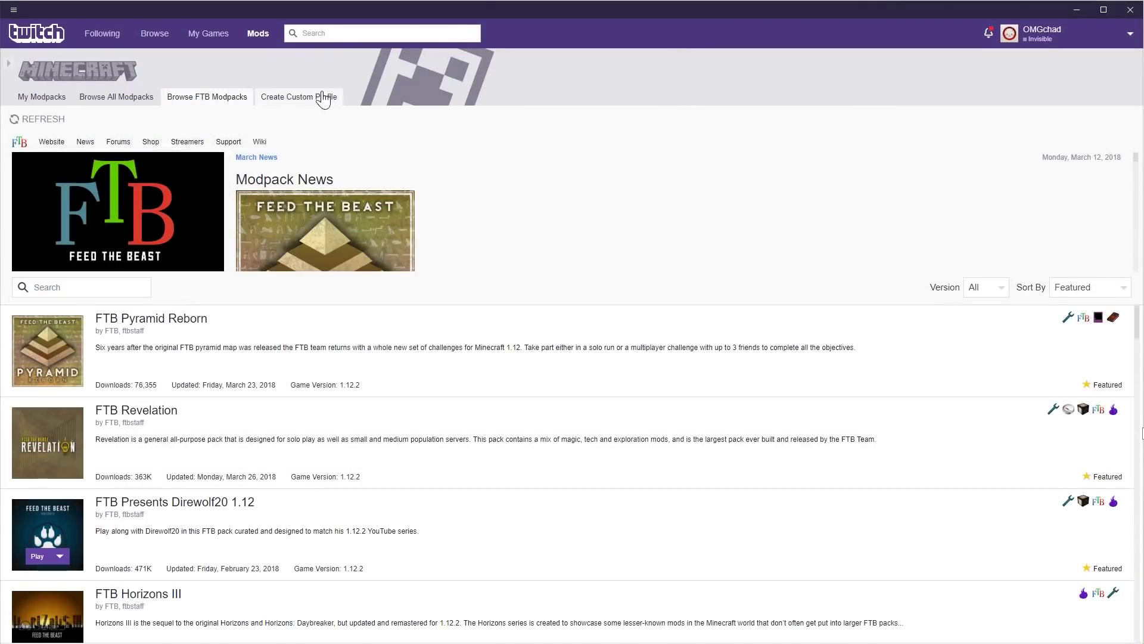
left_click(58, 101)
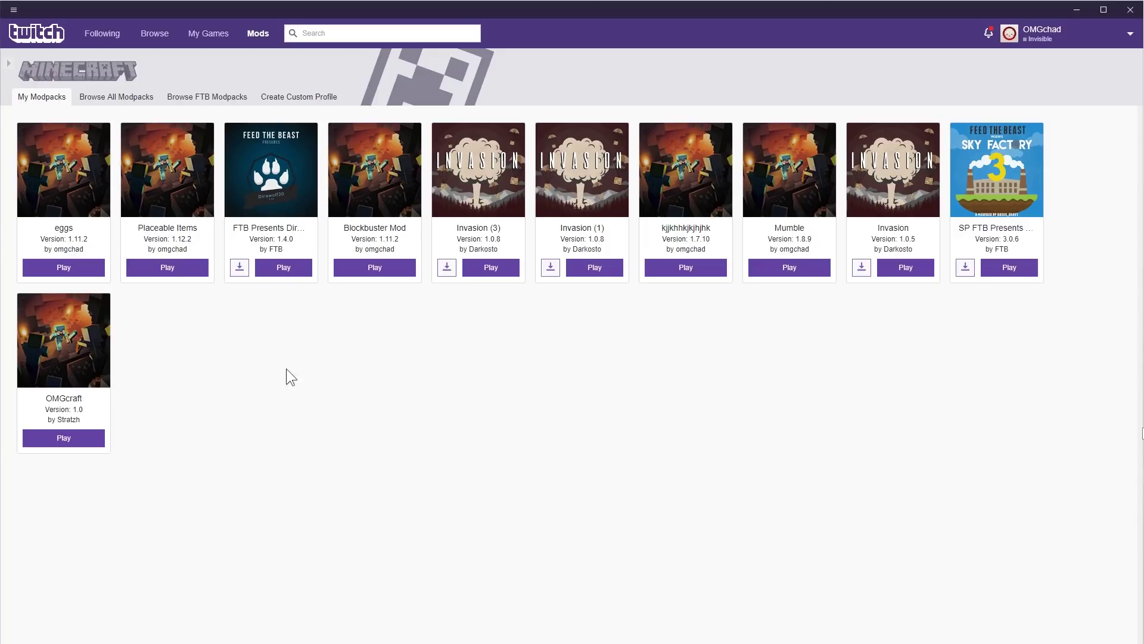
left_click(307, 101)
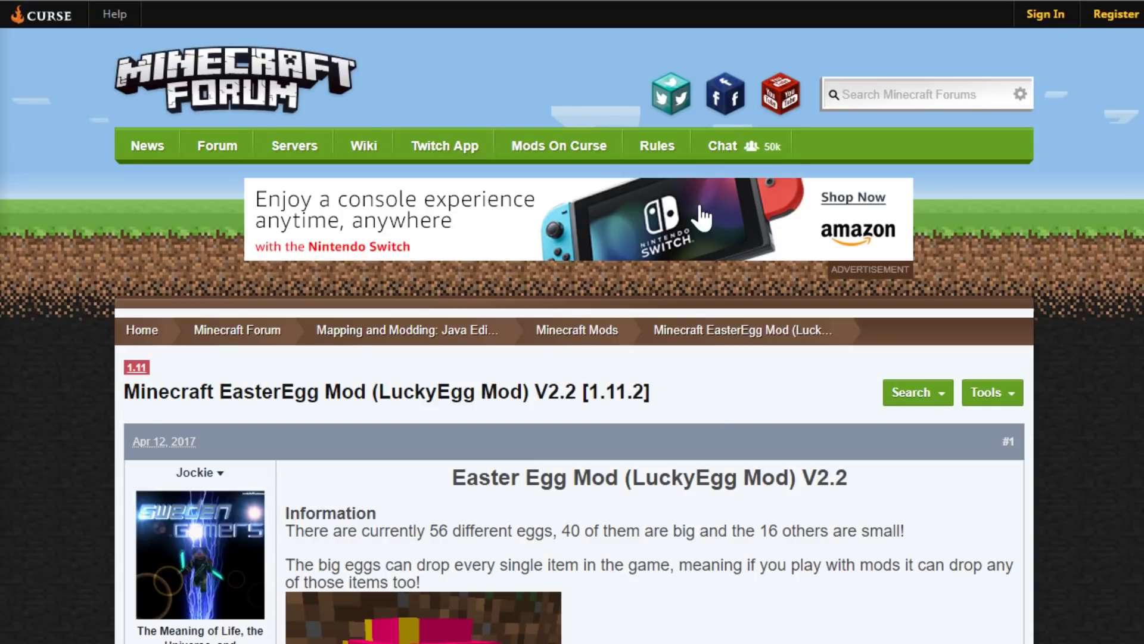
Step: Scroll the EasterEgg Mod forum thread to its Download V2.2 Minecraft 1.11.2 link
left_click(909, 391)
scroll(941, 440, "down", 2)
scroll(941, 430, "down", 3)
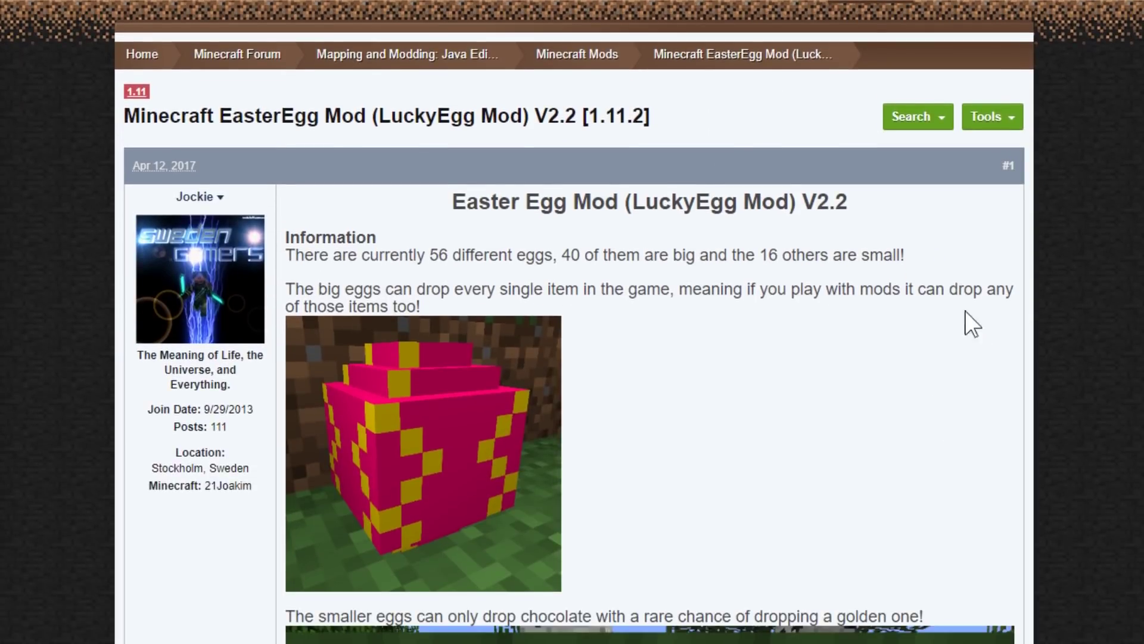
scroll(721, 106, "down", 2)
left_click_drag(455, 109, 848, 112)
left_click(914, 202)
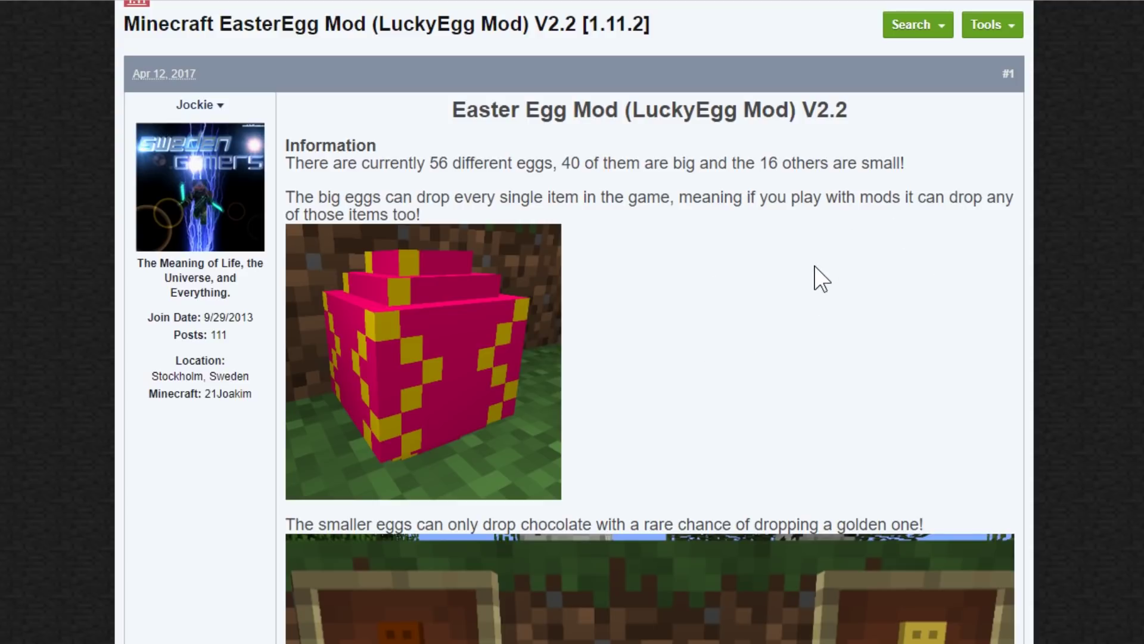
scroll(816, 275, "down", 15)
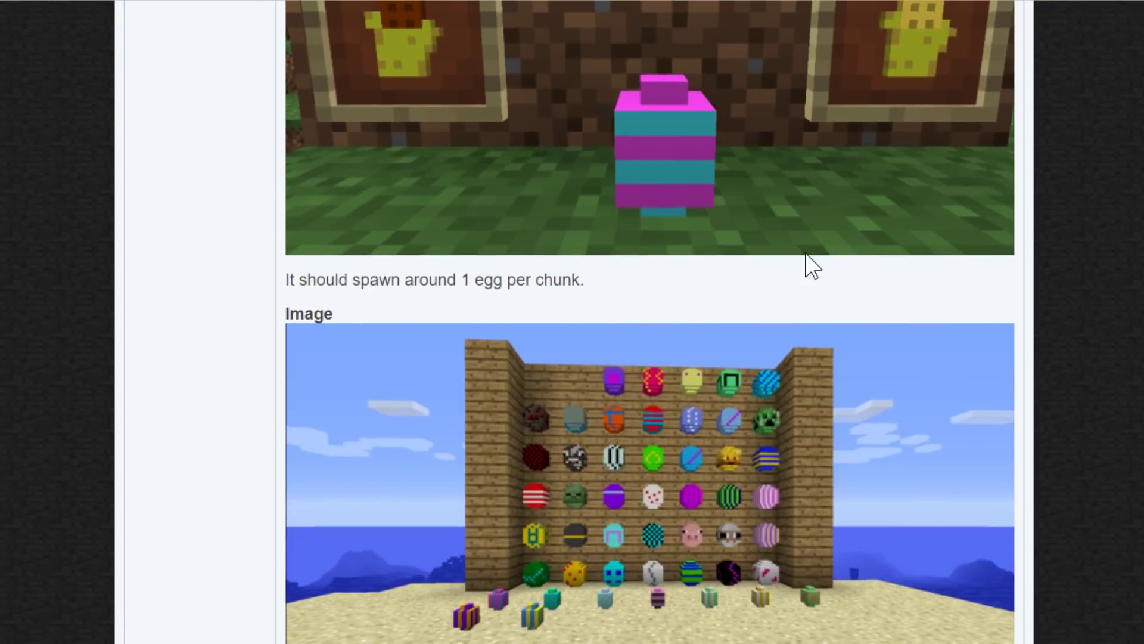
scroll(806, 257, "down", 3)
scroll(954, 441, "up", 18)
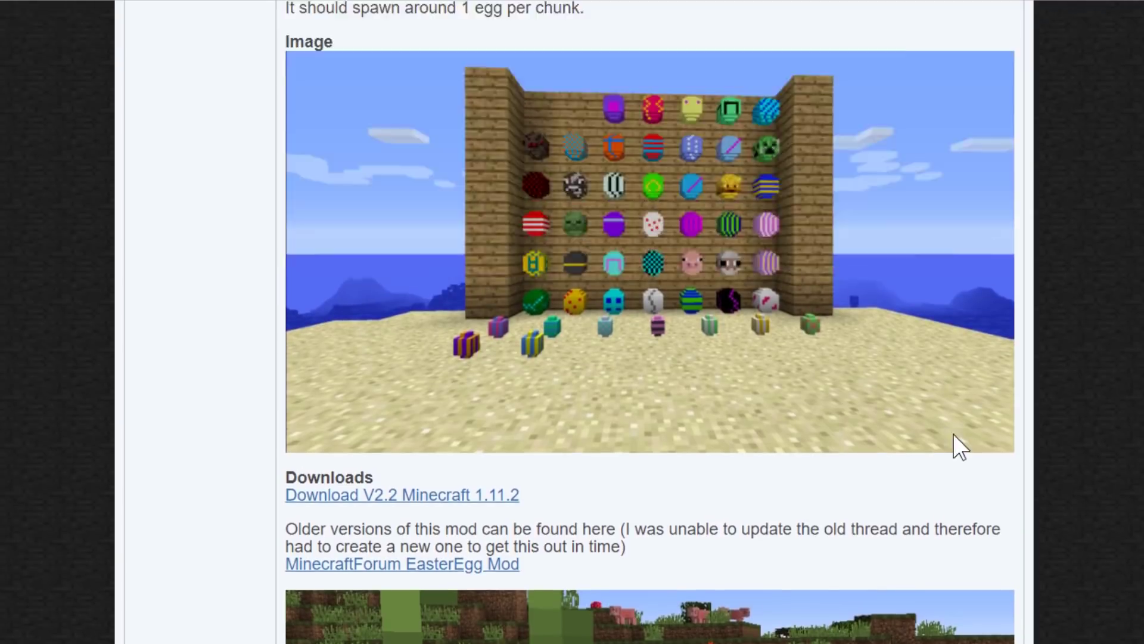
scroll(947, 462, "up", 5)
scroll(938, 465, "down", 6)
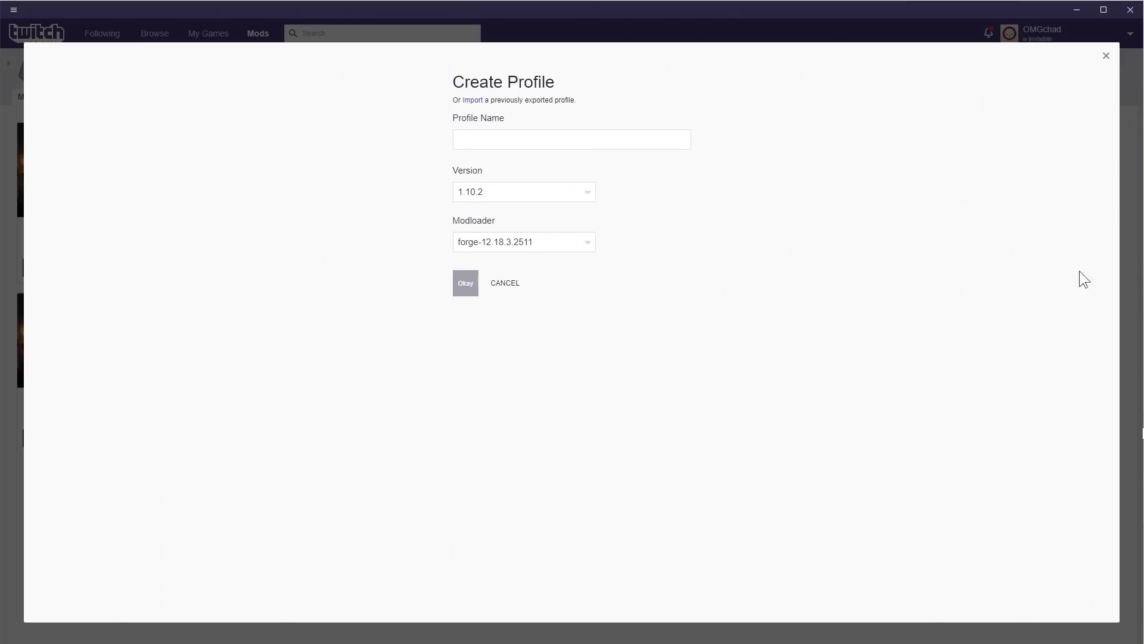
Step: Name the new profile 'Easter Eggs' with Minecraft version 1.11.2
left_click(583, 200)
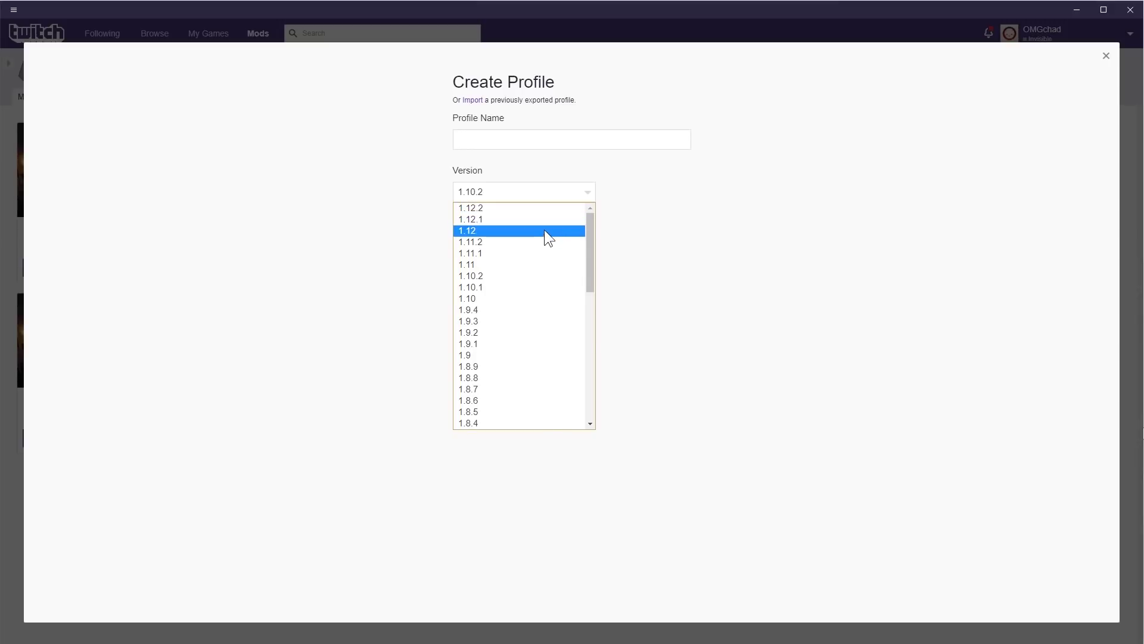
left_click(547, 252)
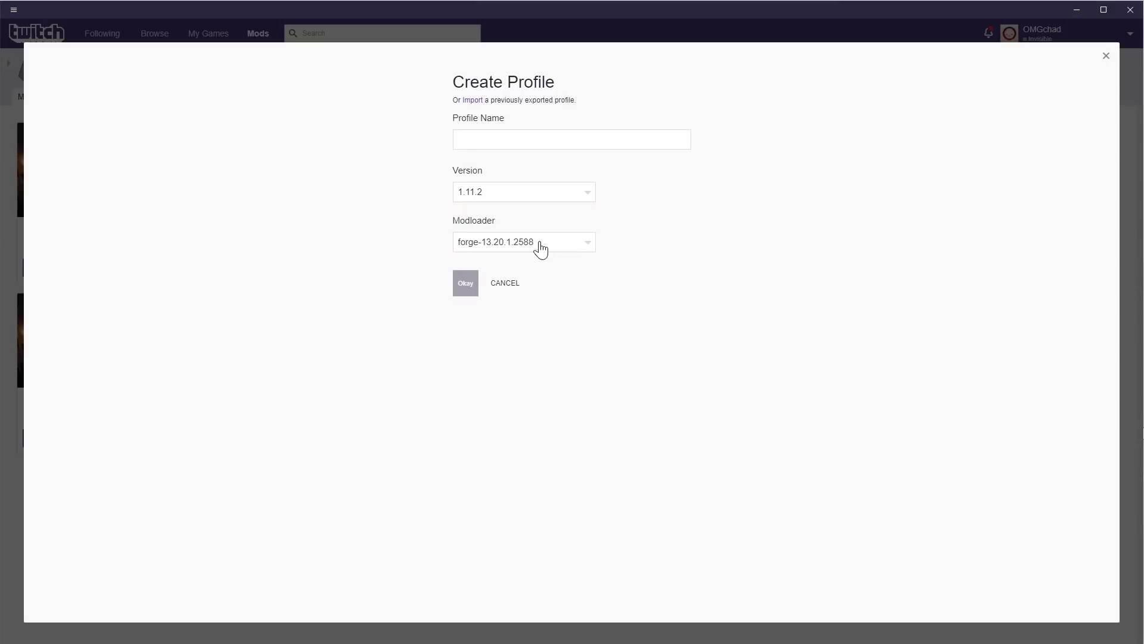
left_click(512, 145)
type("Easter Eggs")
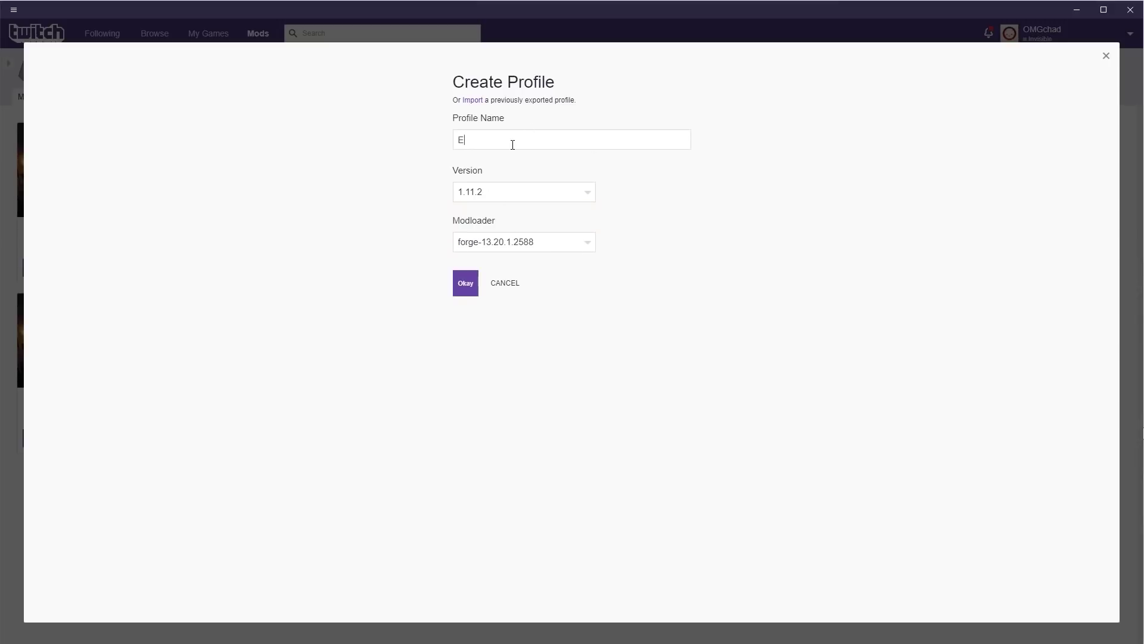
left_click_drag(513, 130, 416, 154)
left_click(477, 115)
left_click(546, 194)
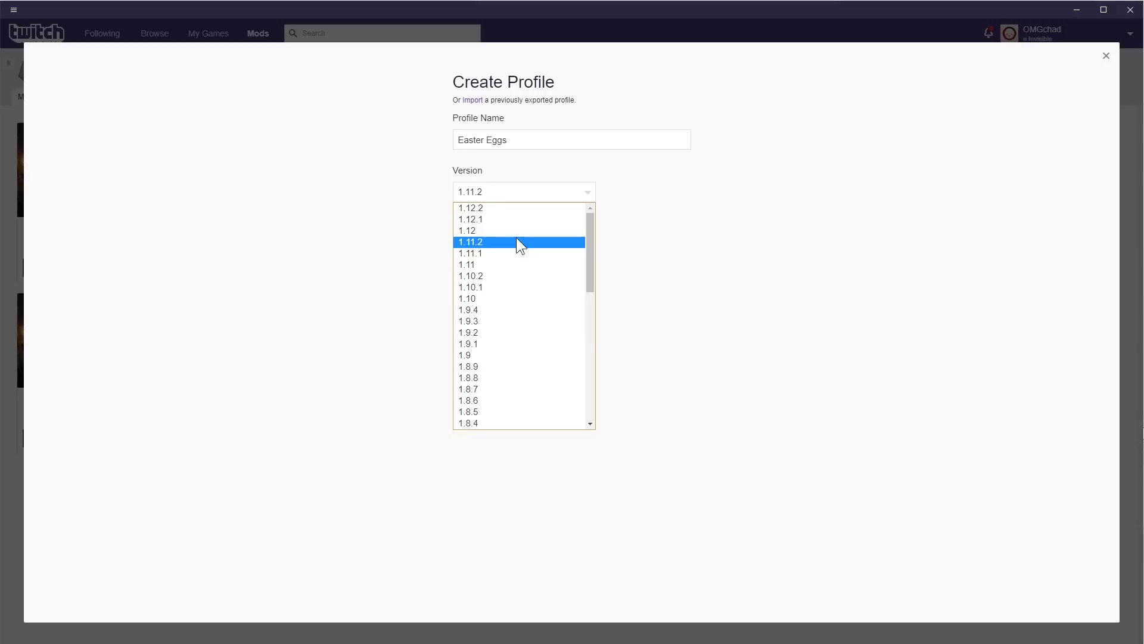
left_click_drag(591, 250, 600, 409)
left_click(602, 408)
Step: Keep forge-13.20.1.2588 as modloader, create the profile and open it
left_click(541, 244)
mouse_move(589, 267)
left_mouse_down()
mouse_move(590, 471)
mouse_move(595, 263)
left_mouse_up()
left_click(673, 265)
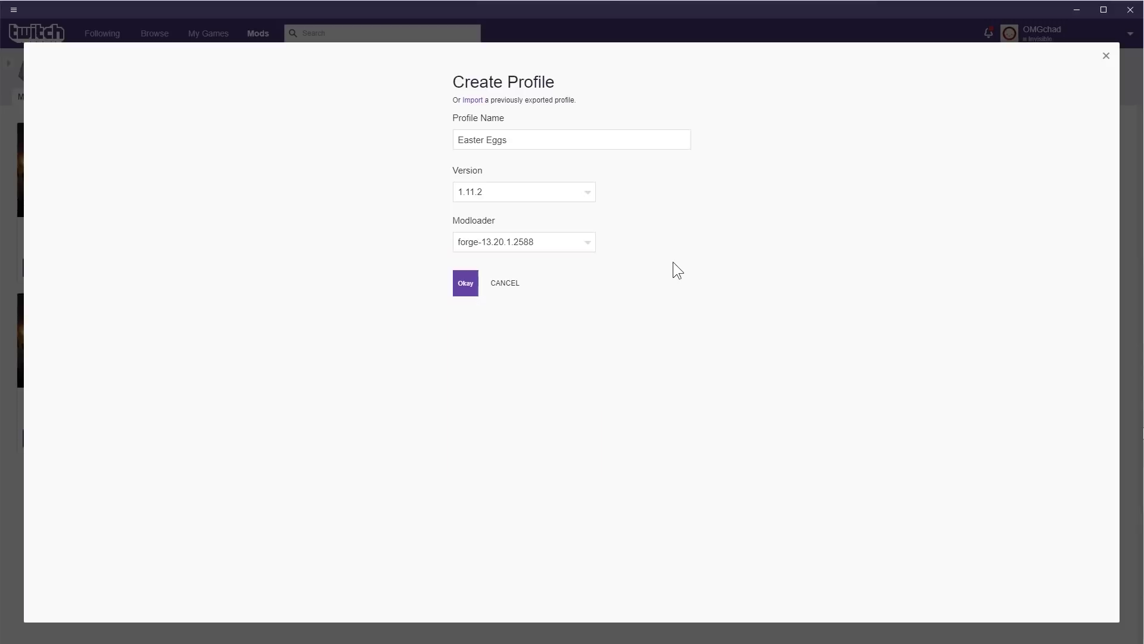
left_click(558, 247)
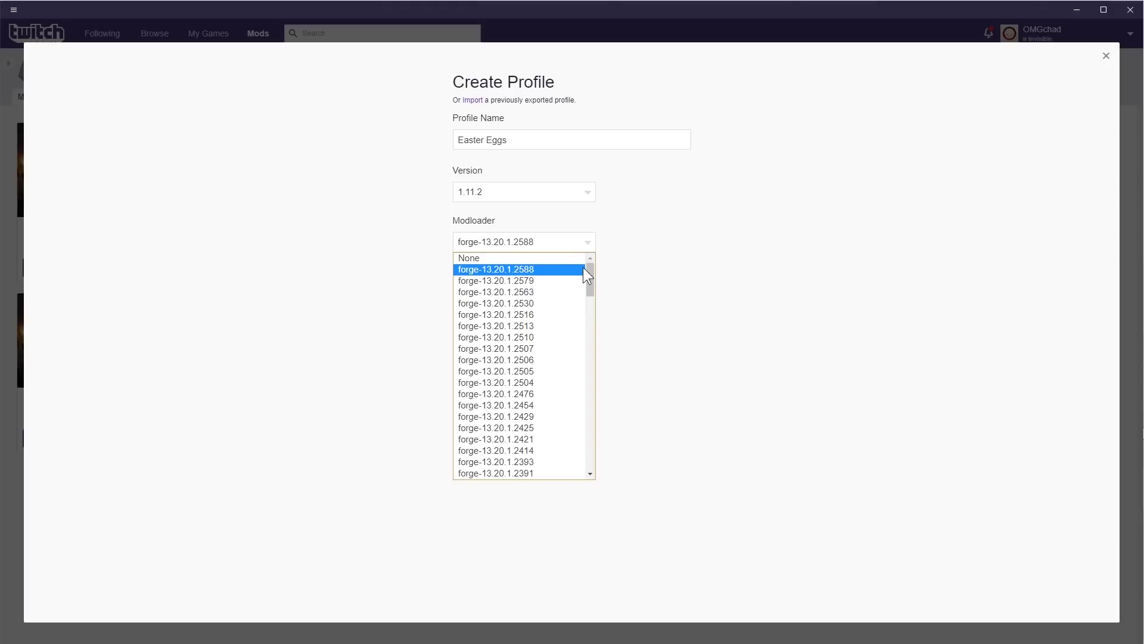
left_click(695, 262)
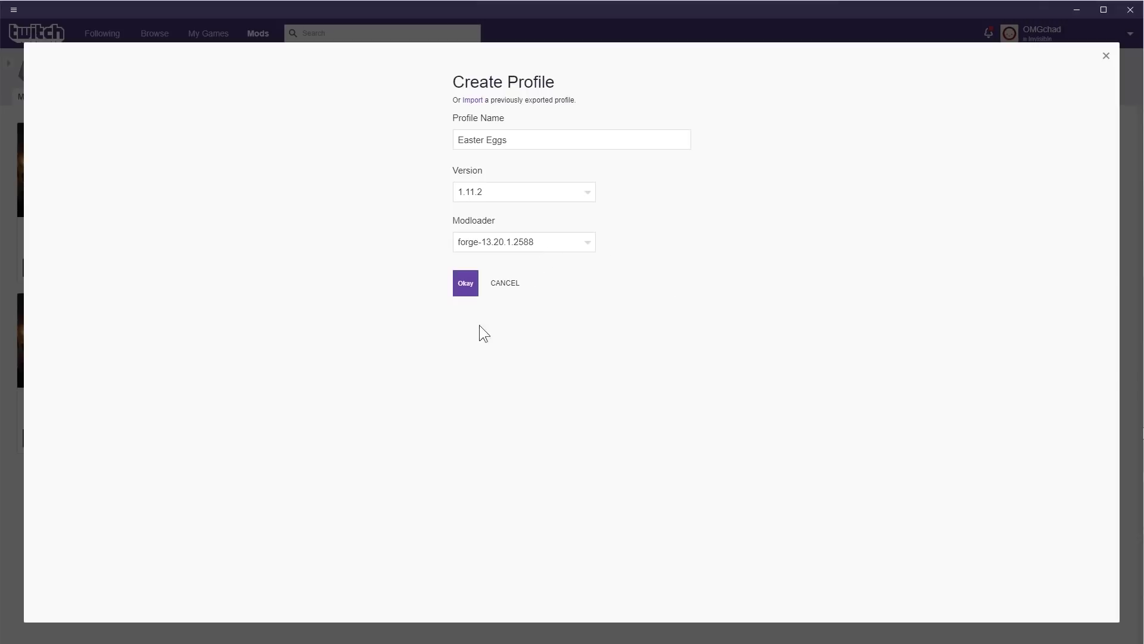
left_click(466, 284)
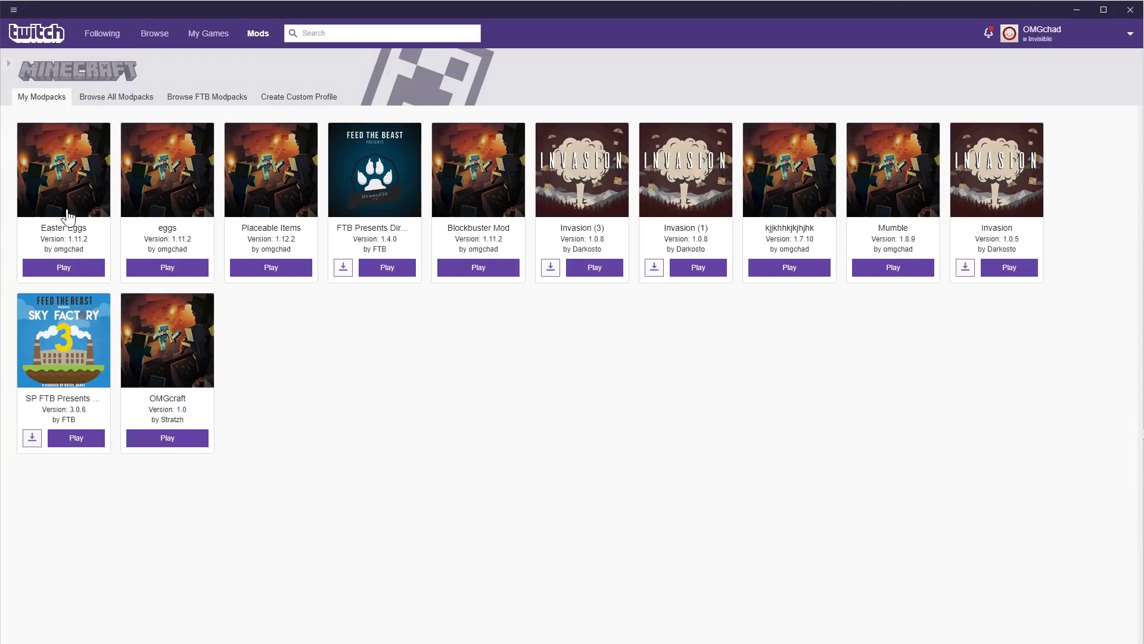
left_click(65, 168)
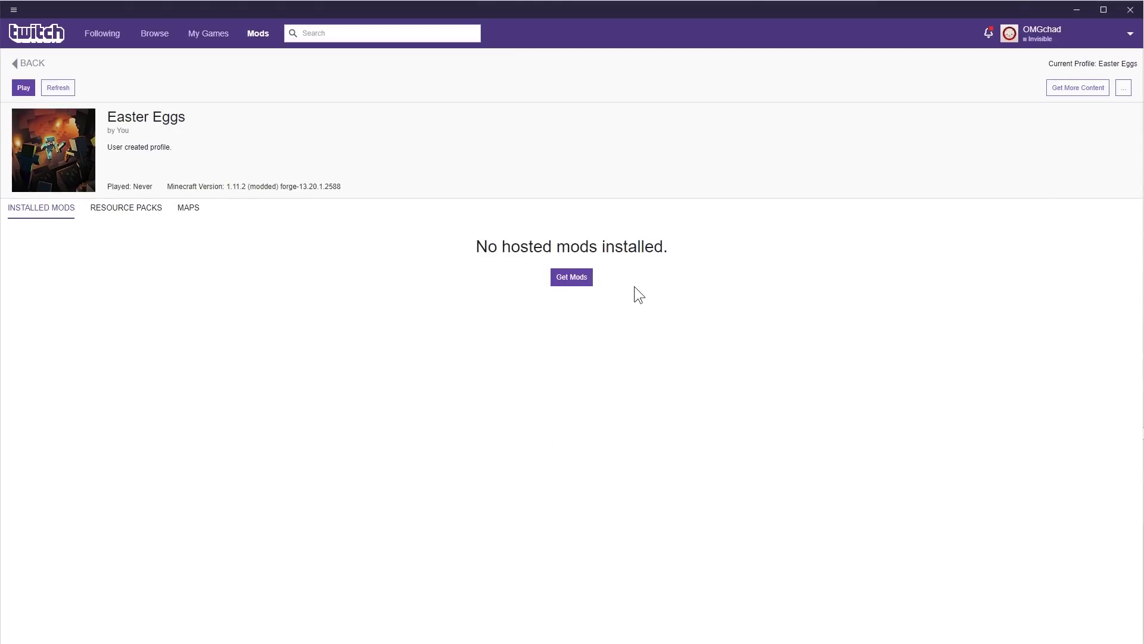
Step: Clear the 'eggs' mod search, install JourneyMap, then go back to the profile page
left_click(583, 291)
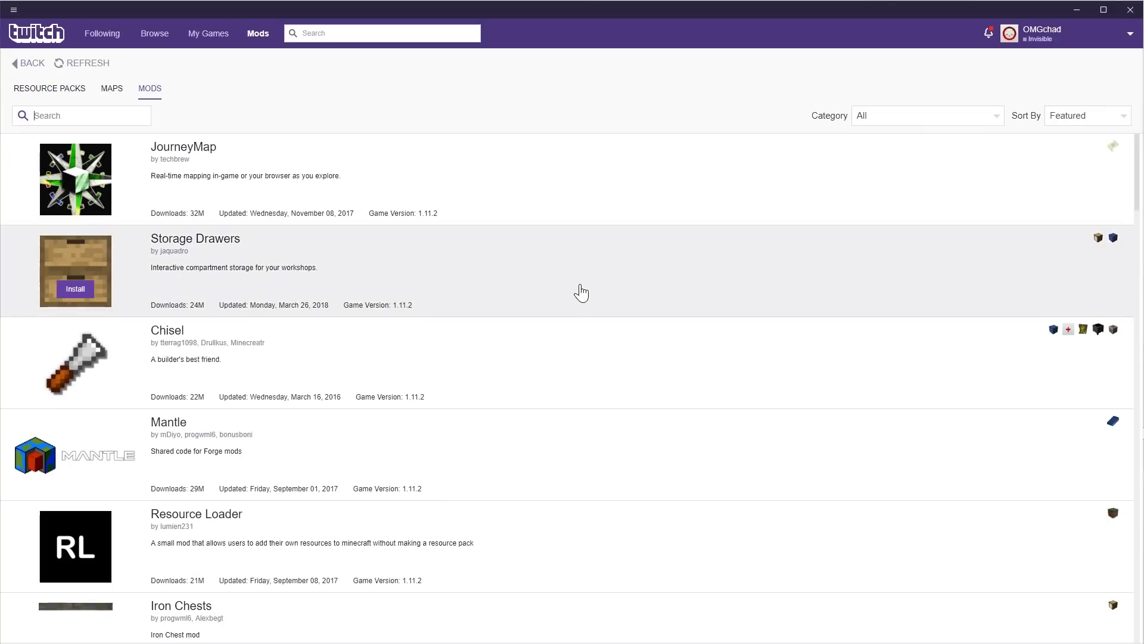
scroll(688, 286, "down", 6)
scroll(688, 286, "down", 15)
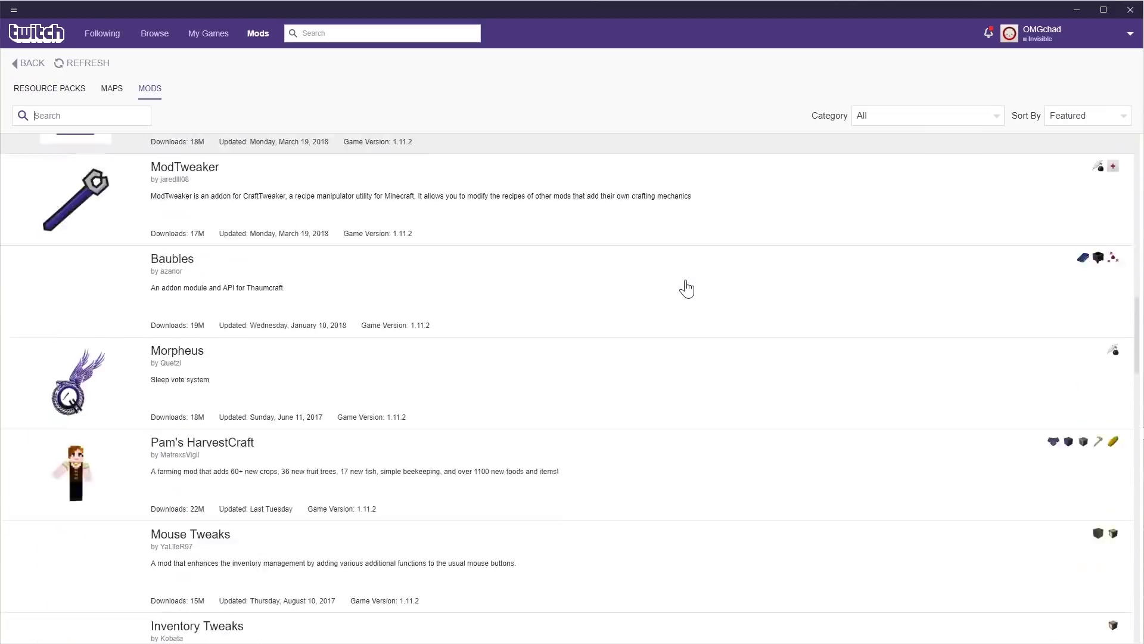
scroll(659, 342, "up", 18)
scroll(662, 377, "up", 5)
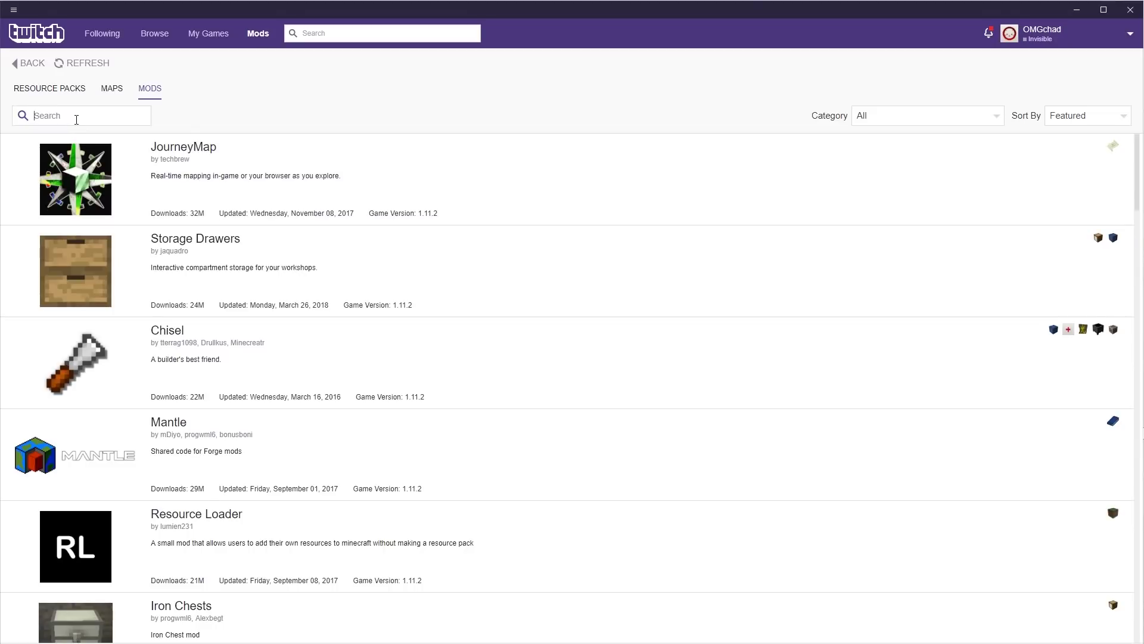
type("s")
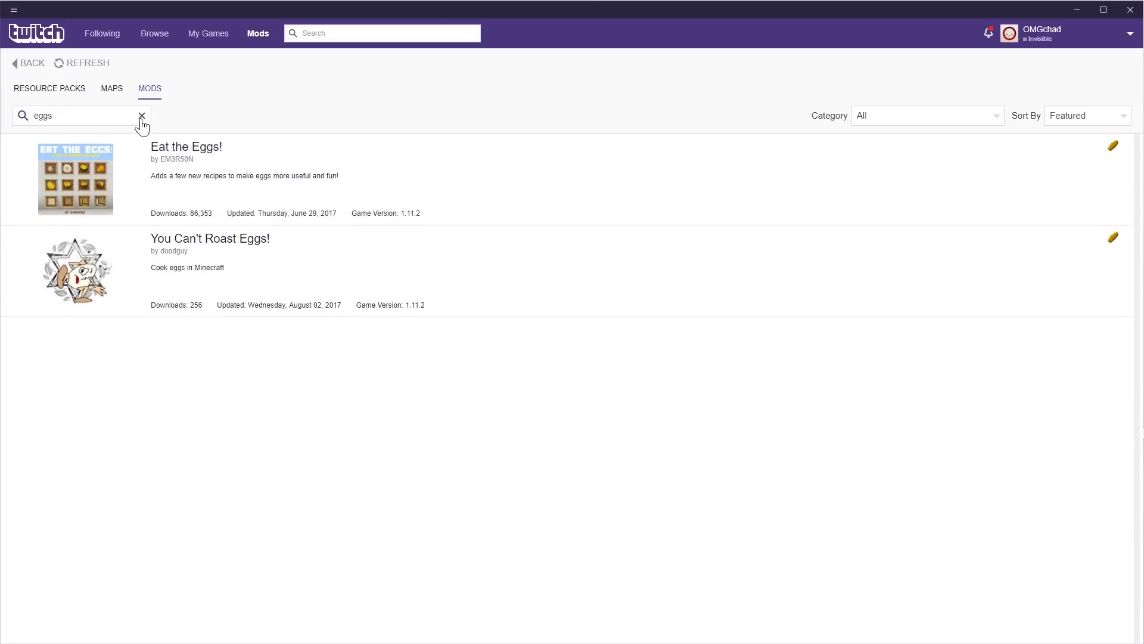
left_click(142, 116)
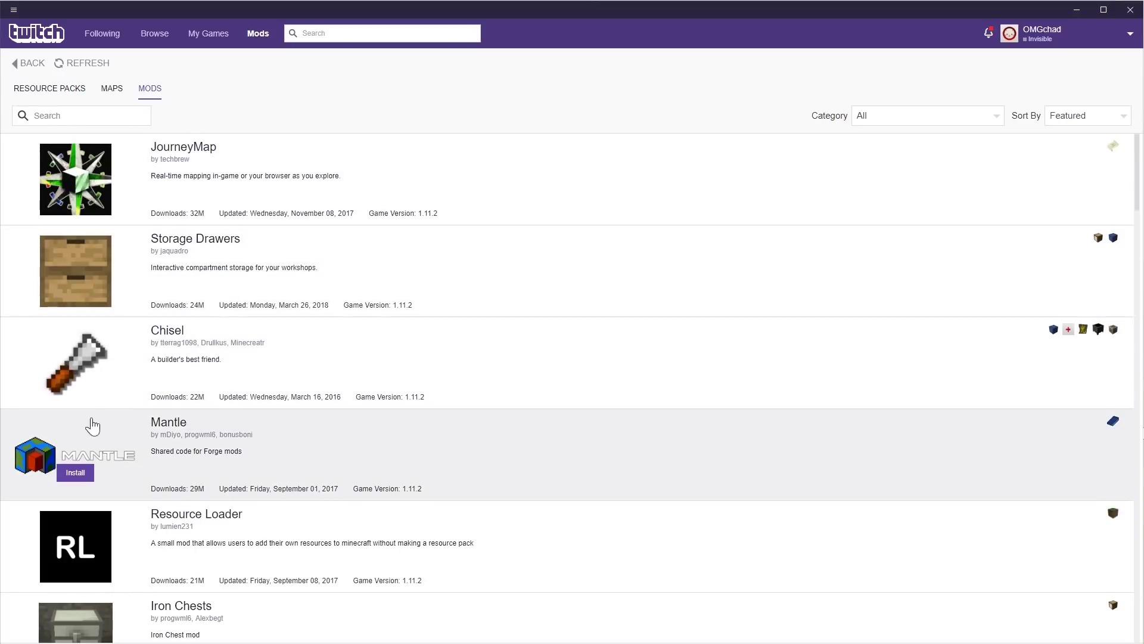
left_click(75, 198)
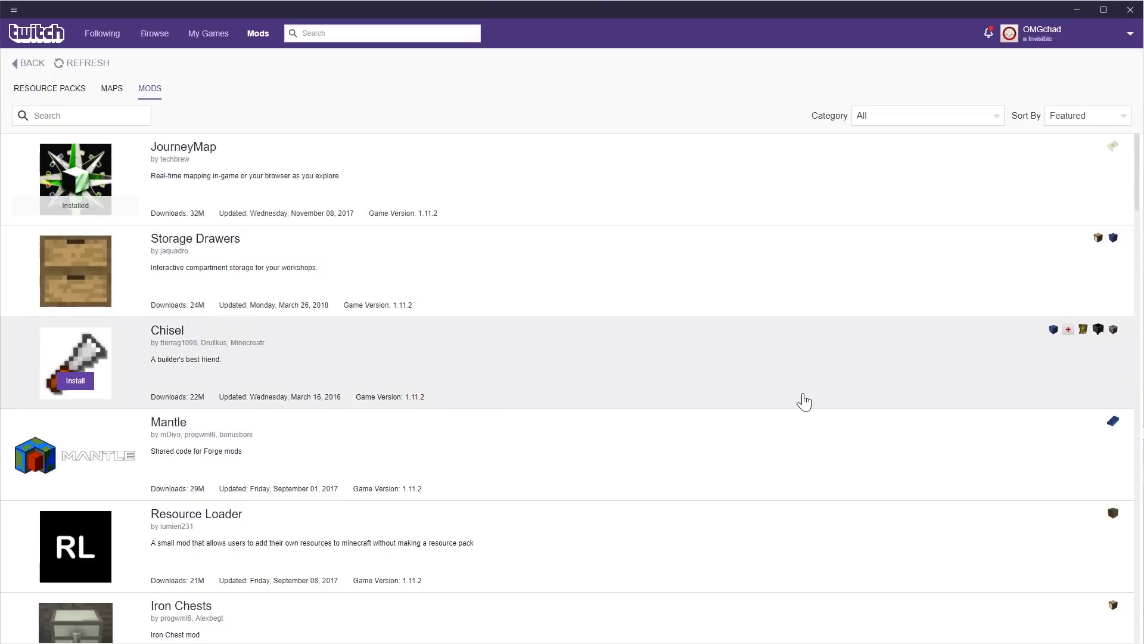
left_click(28, 90)
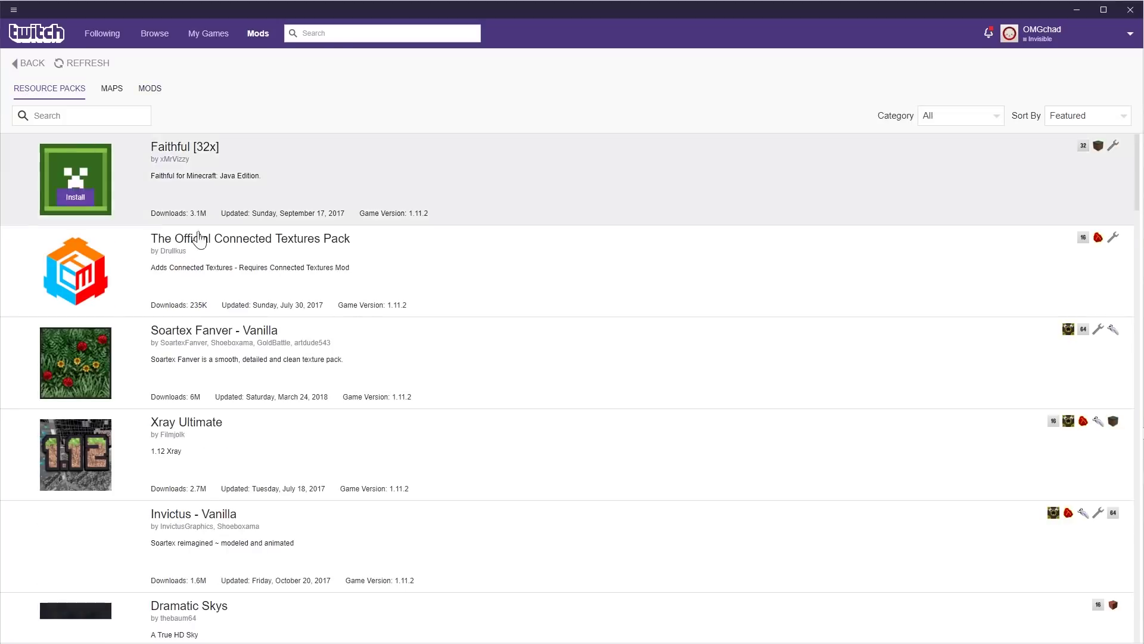
left_click(48, 65)
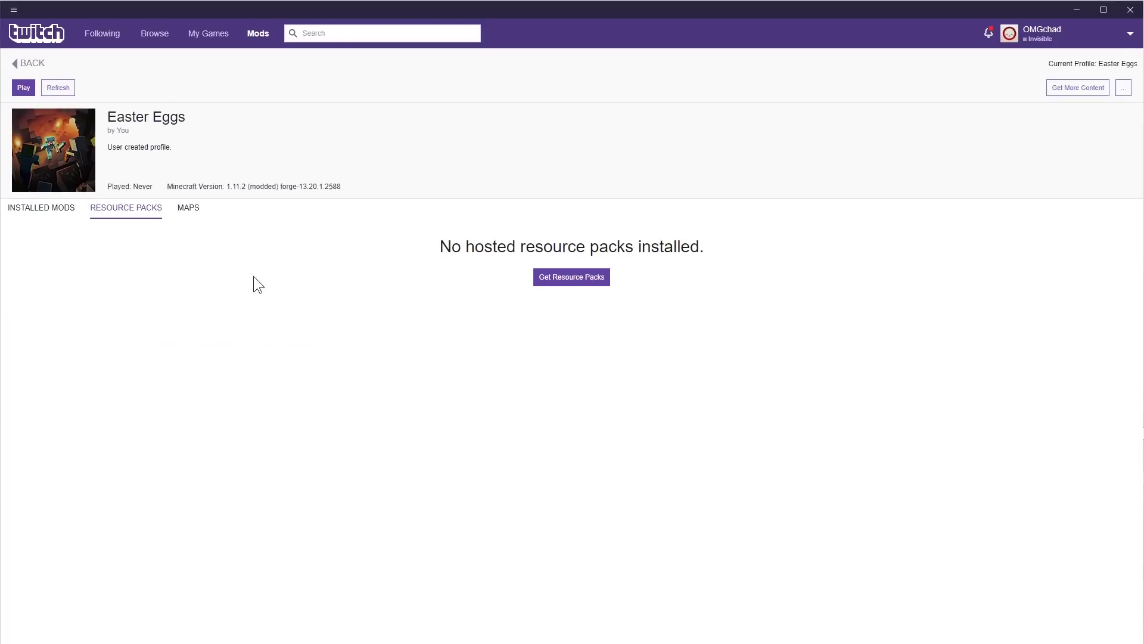
Step: Confirm JourneyMap under Installed Mods and open the Easter Eggs folder from the '...' menu
left_click(29, 212)
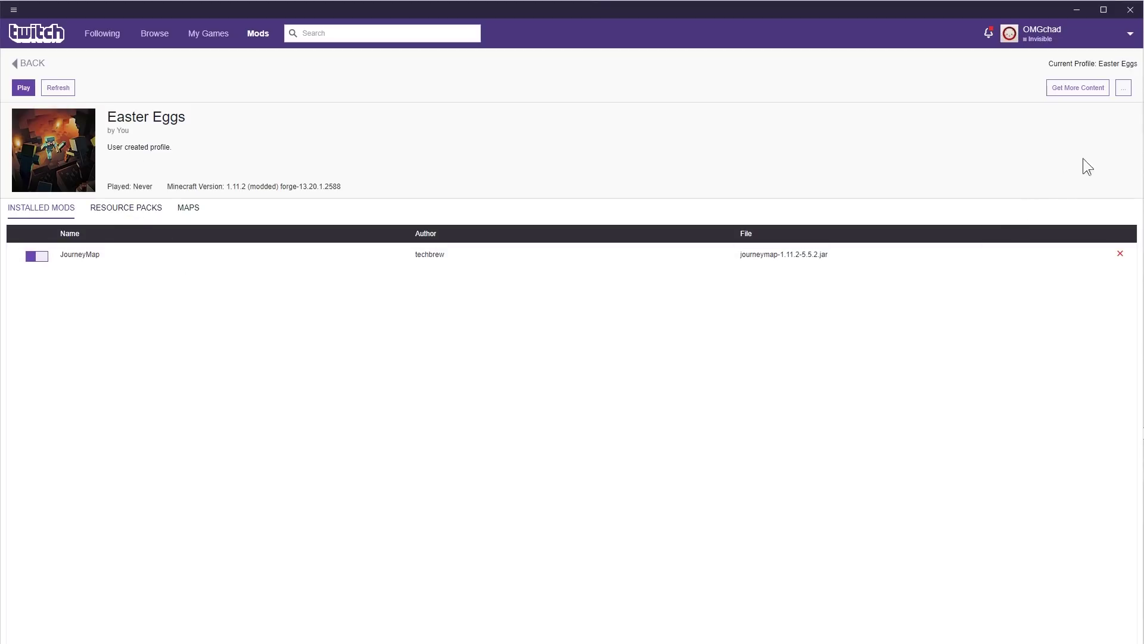
left_click(1123, 89)
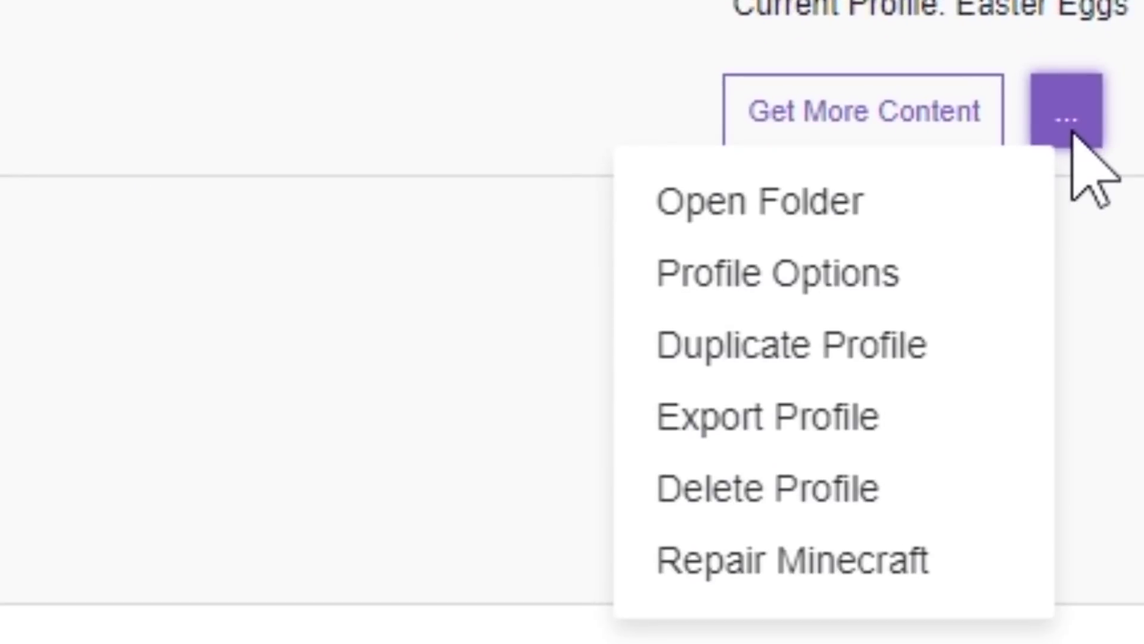
left_click(917, 224)
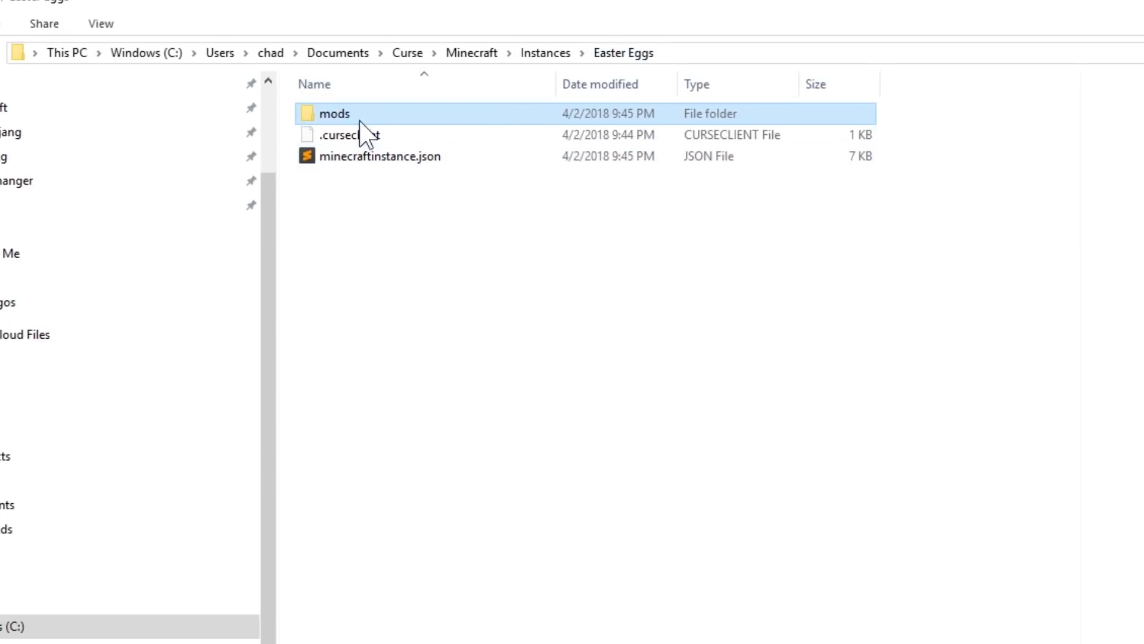
Step: Copy EasterEgg Mod 1.11.2 V2.2 jar into the Easter Eggs mods folder beside JourneyMap
double_click(341, 116)
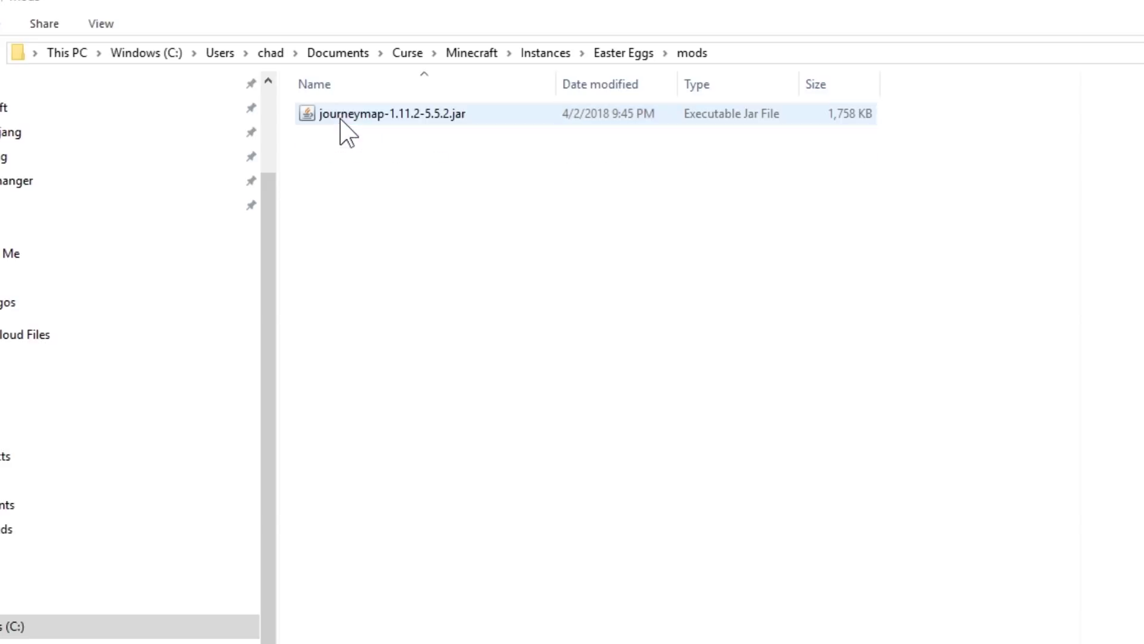
left_click(360, 117)
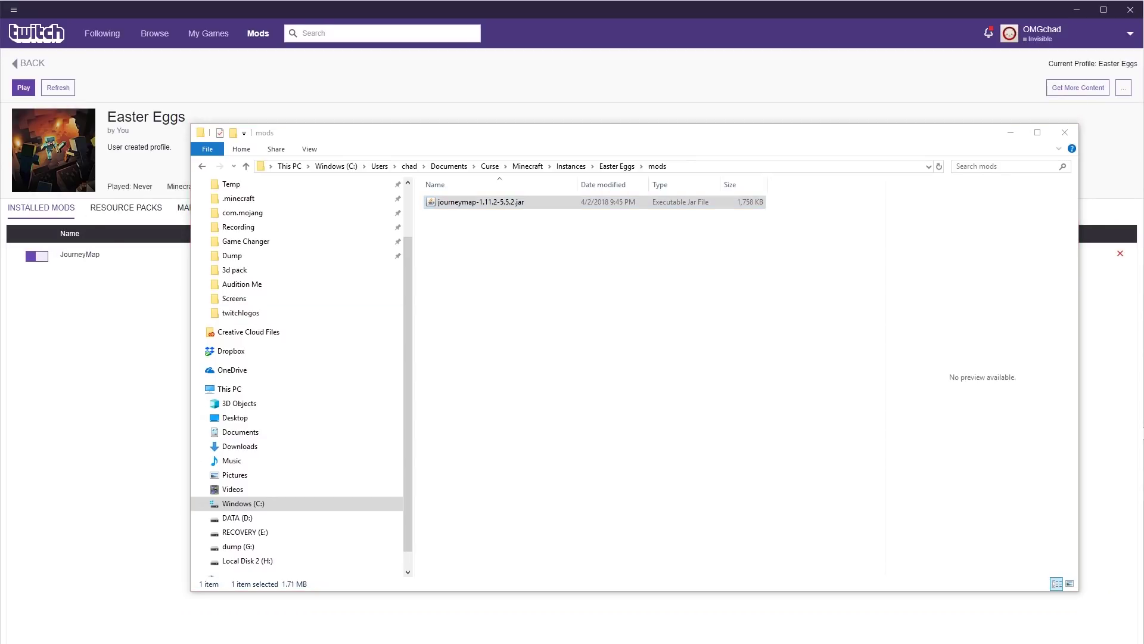
left_click_drag(495, 393, 498, 339)
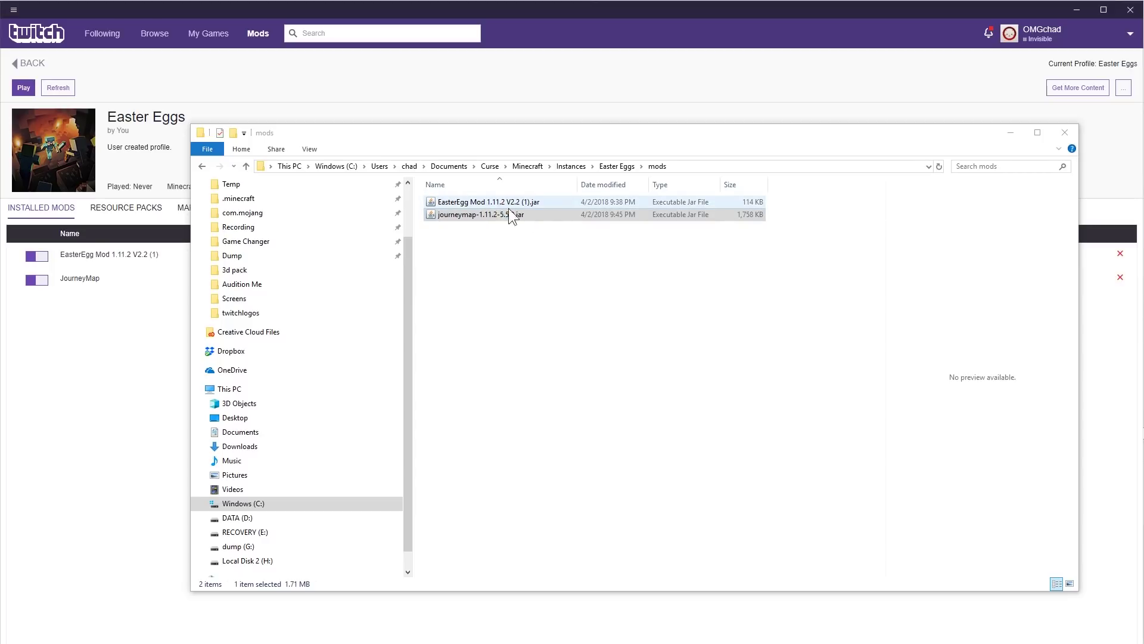
left_click(621, 214)
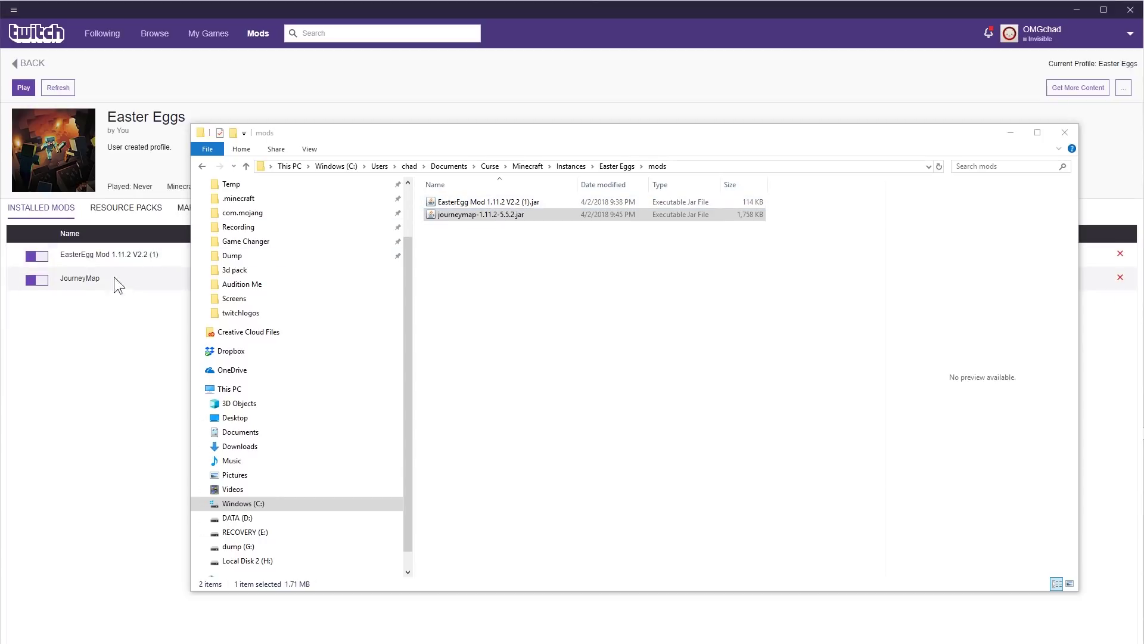
left_click(98, 359)
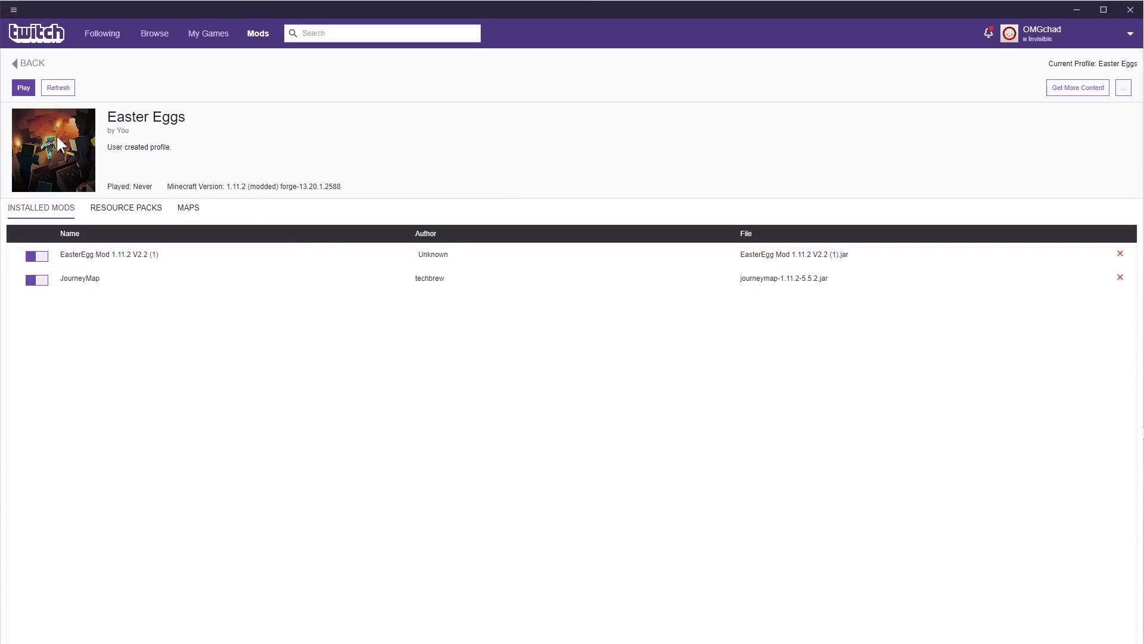
Step: Play the Easter Eggs modpack and start Minecraft 1.11.2 from the Minecraft Launcher
left_click(25, 67)
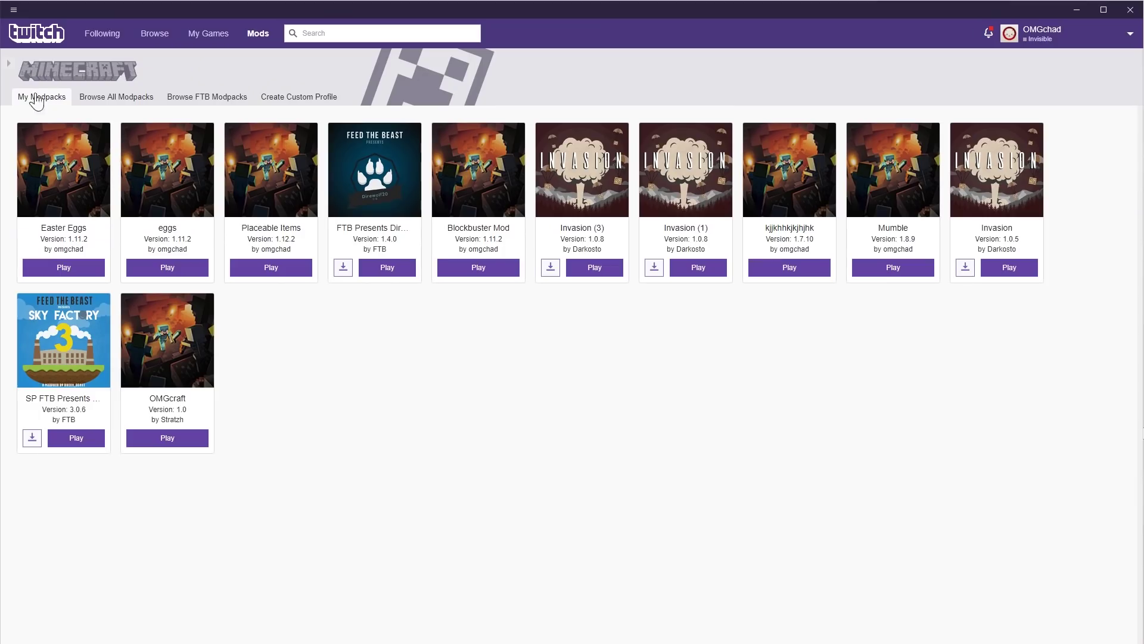
left_click(64, 268)
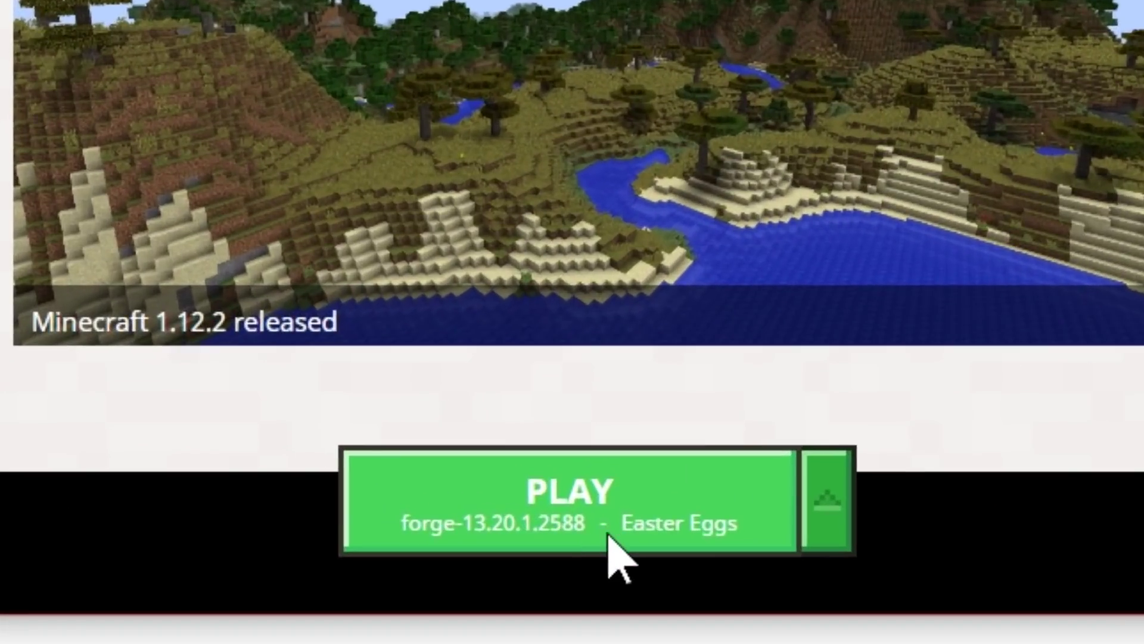
left_click(617, 525)
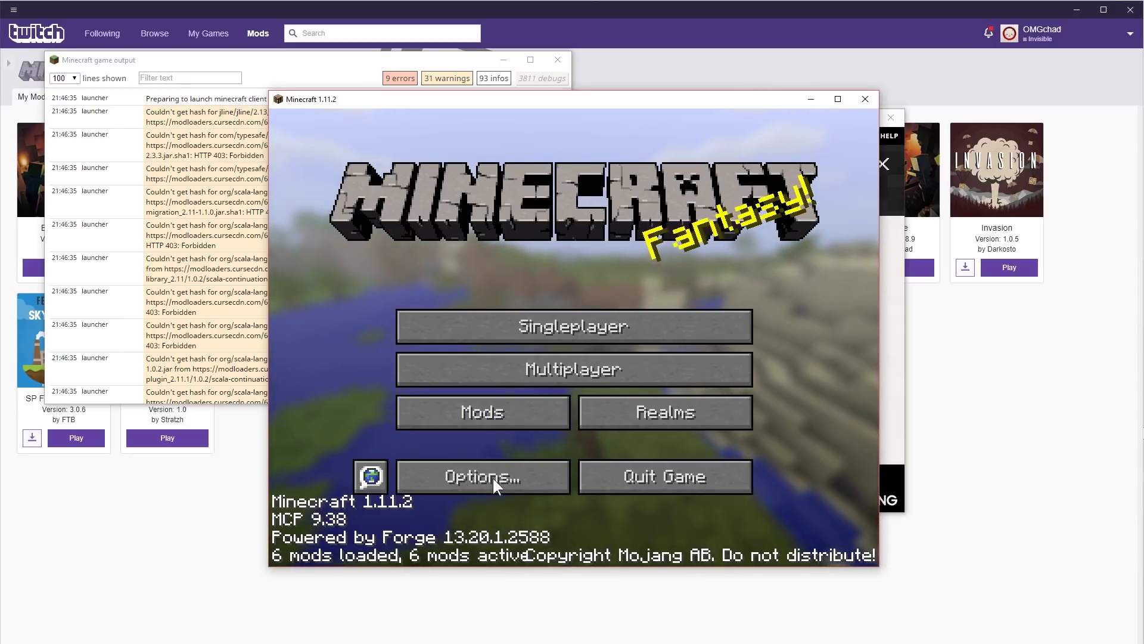
Step: Turn the Music volume off in Music & Sounds and return to the main menu
left_click(477, 470)
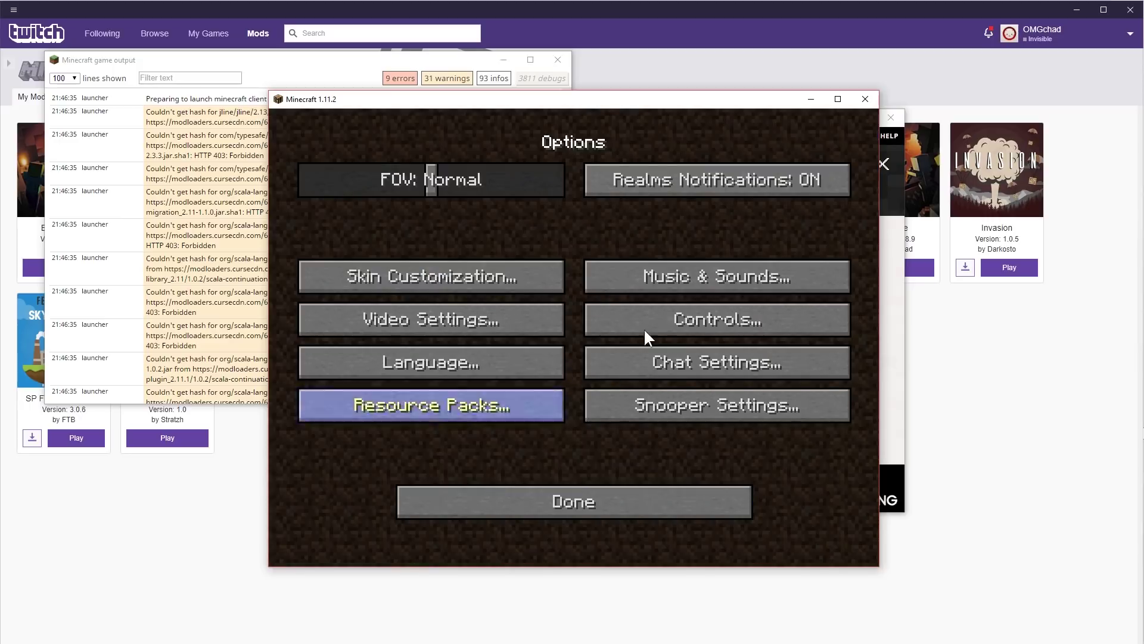
left_click(712, 273)
left_click_drag(473, 227, 301, 227)
left_click(549, 499)
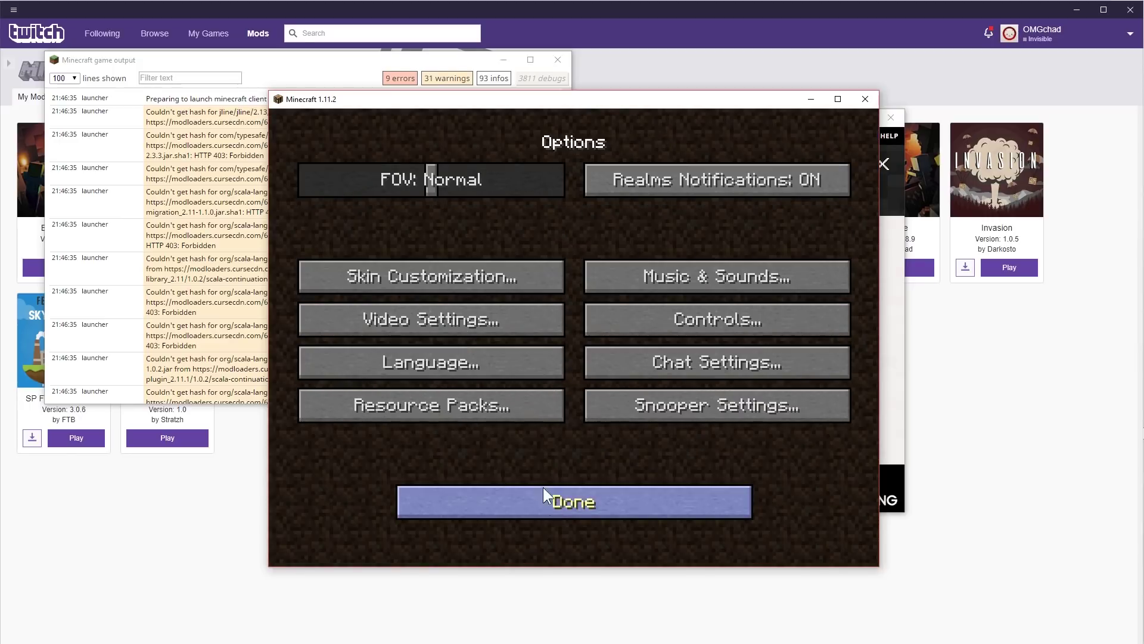
left_click(489, 500)
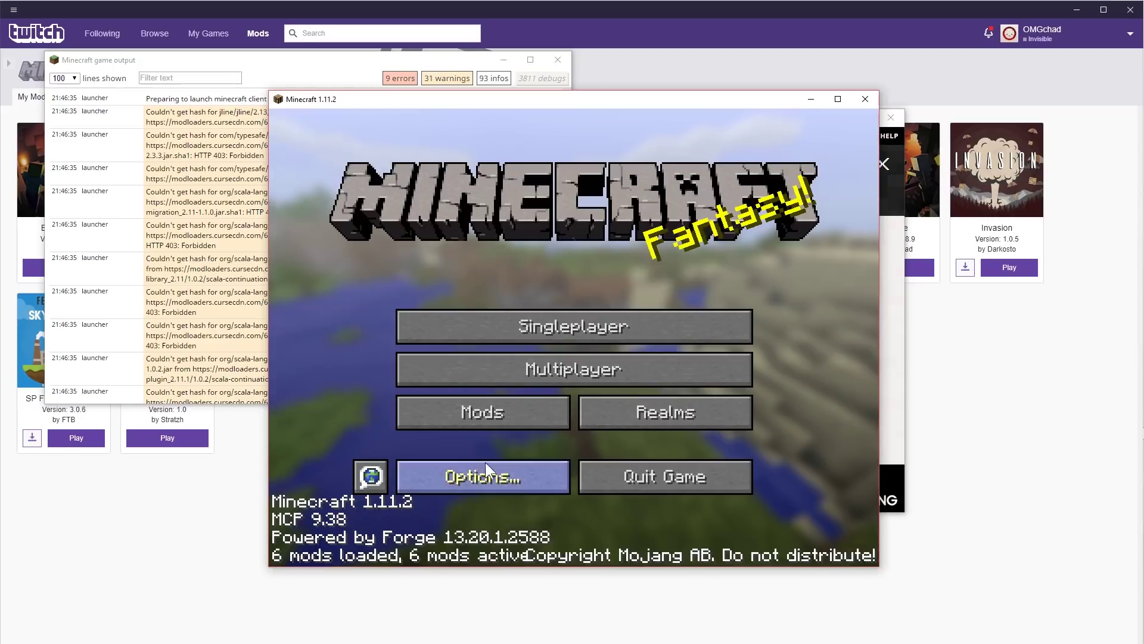
Step: Check the mod list for EasterEgg Mod and JourneyMap details
left_click(487, 420)
left_click_drag(497, 292, 511, 397)
left_click(413, 325)
left_click(391, 379)
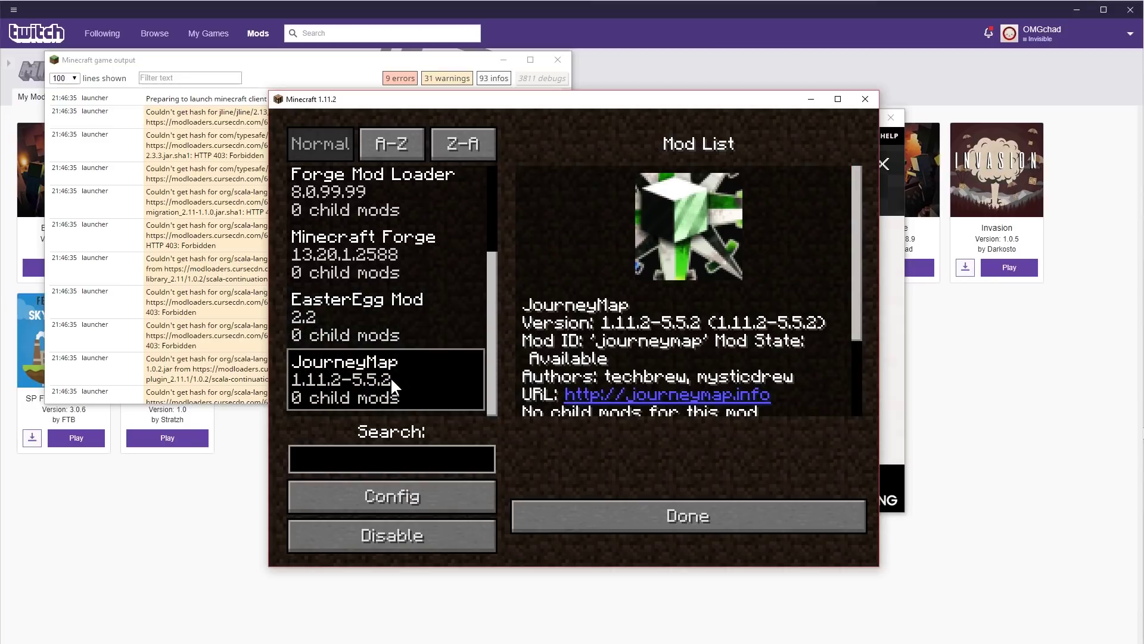
left_click(619, 514)
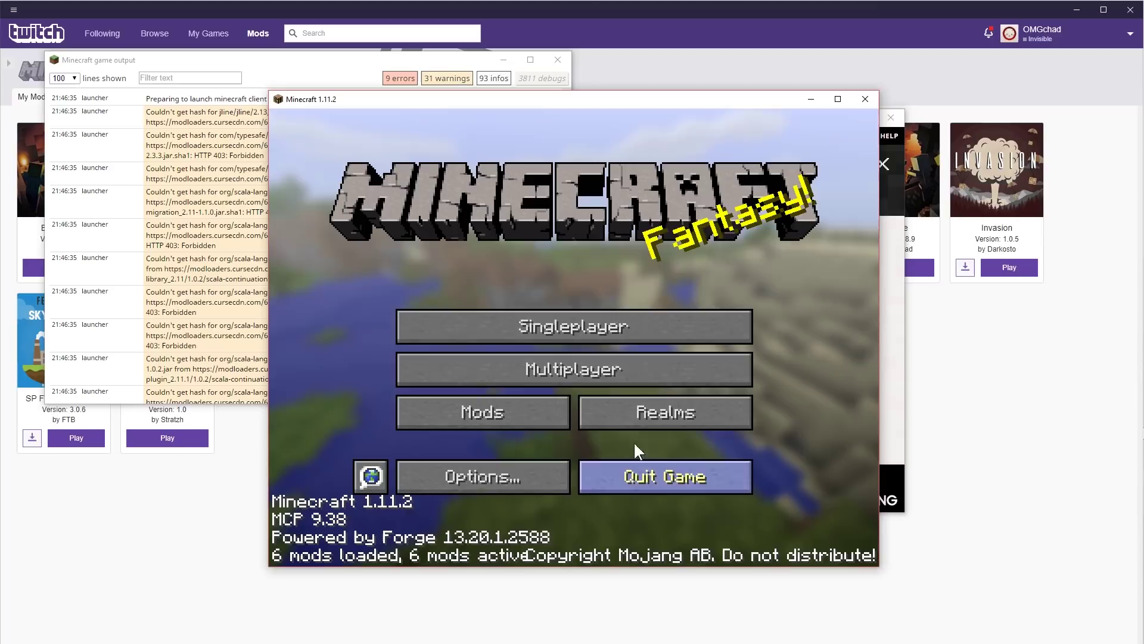
Step: Create a new singleplayer world named New World with game mode set to Creative
left_click(583, 338)
left_click(745, 503)
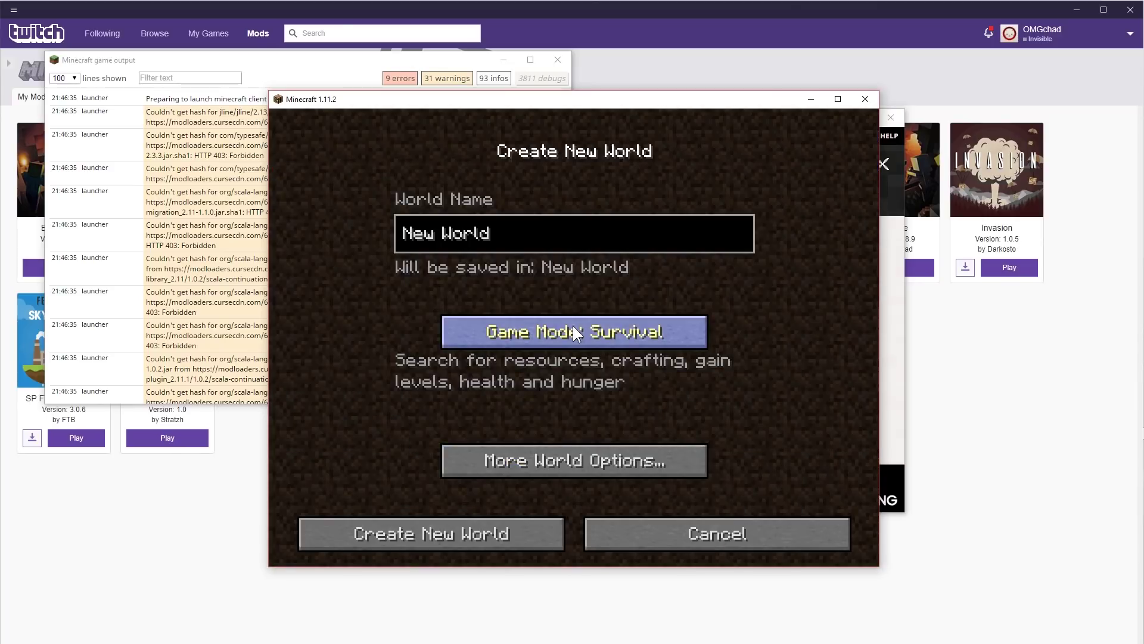
left_click(592, 332)
left_click(488, 533)
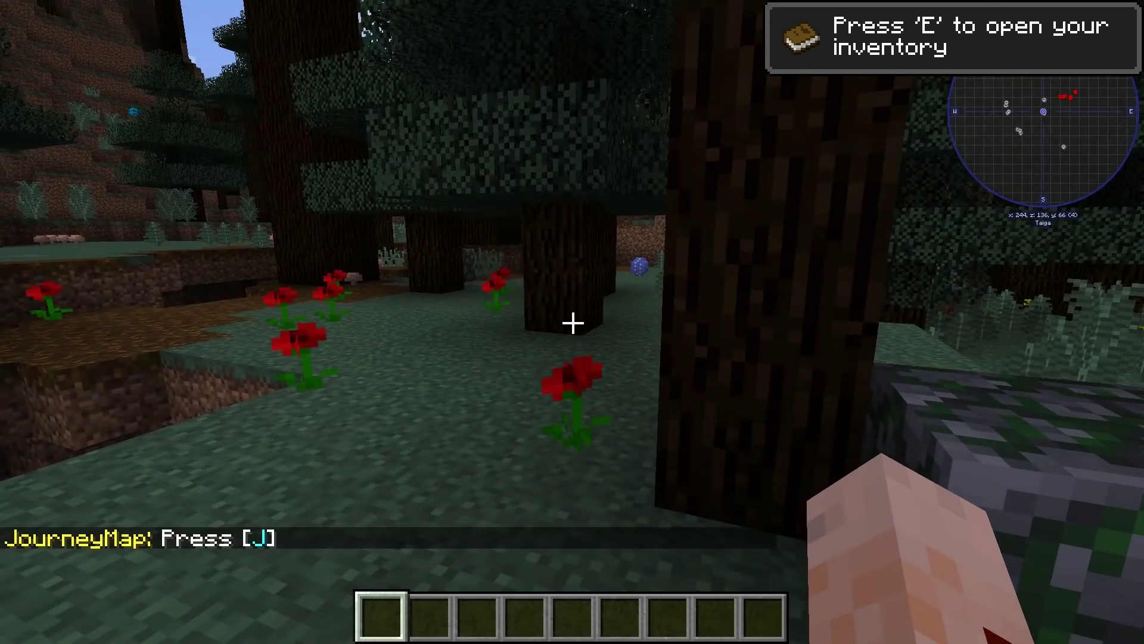
Step: Close the About JourneyMap screen and fullscreen map, then break the blue egg block
key("j")
key("Escape")
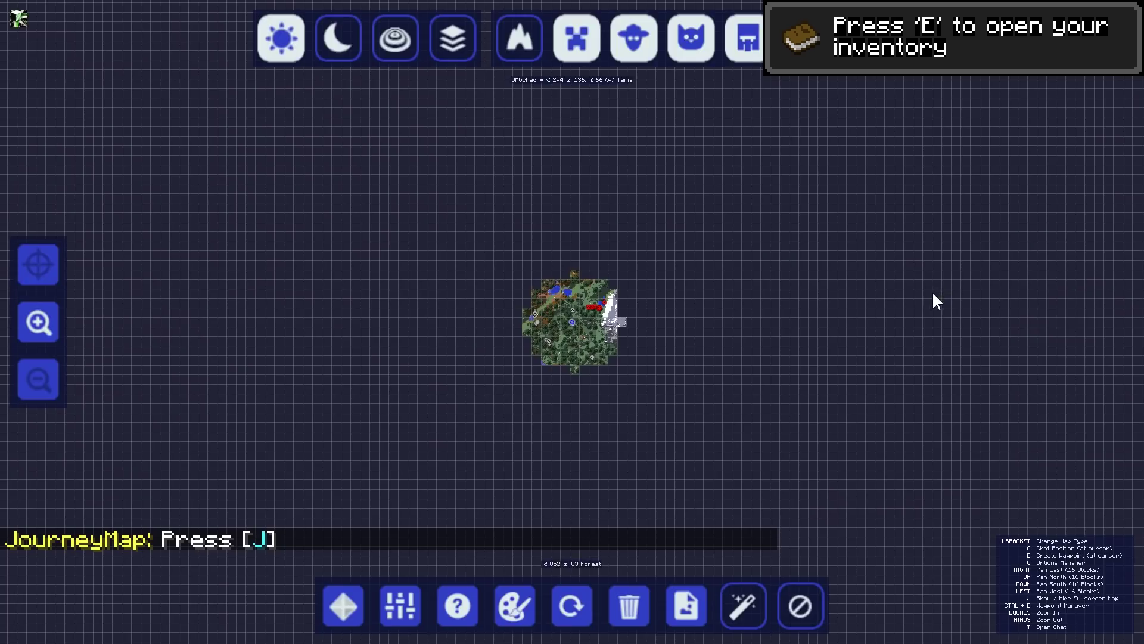
key("j")
key("w")
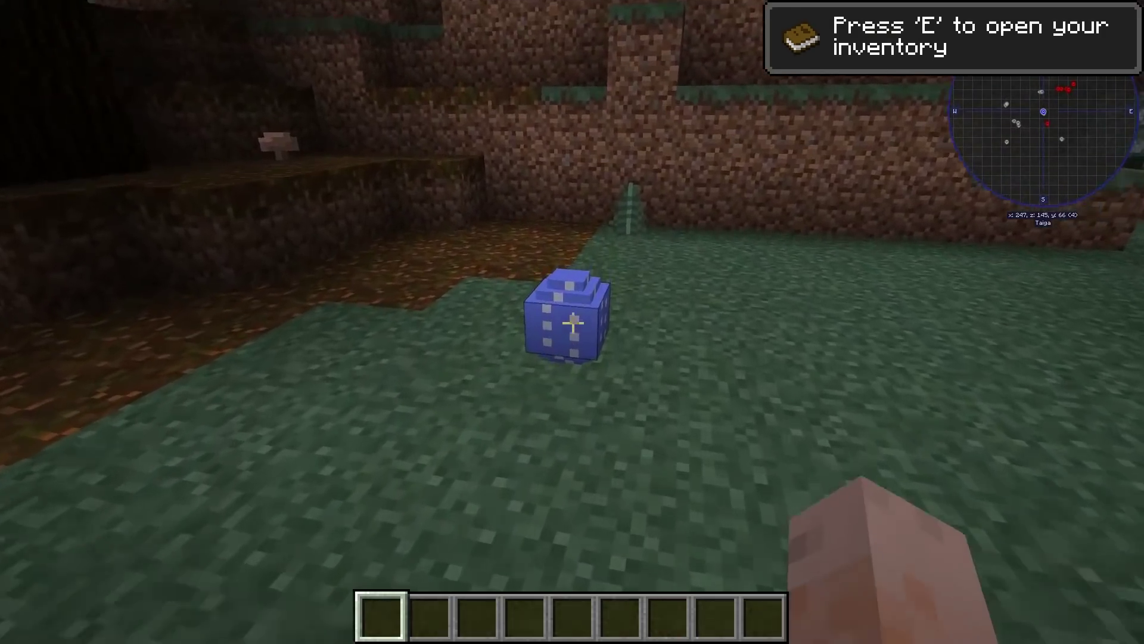
left_click(572, 323)
Step: Walk on through the mega taiga among the tree trunks
key("w")
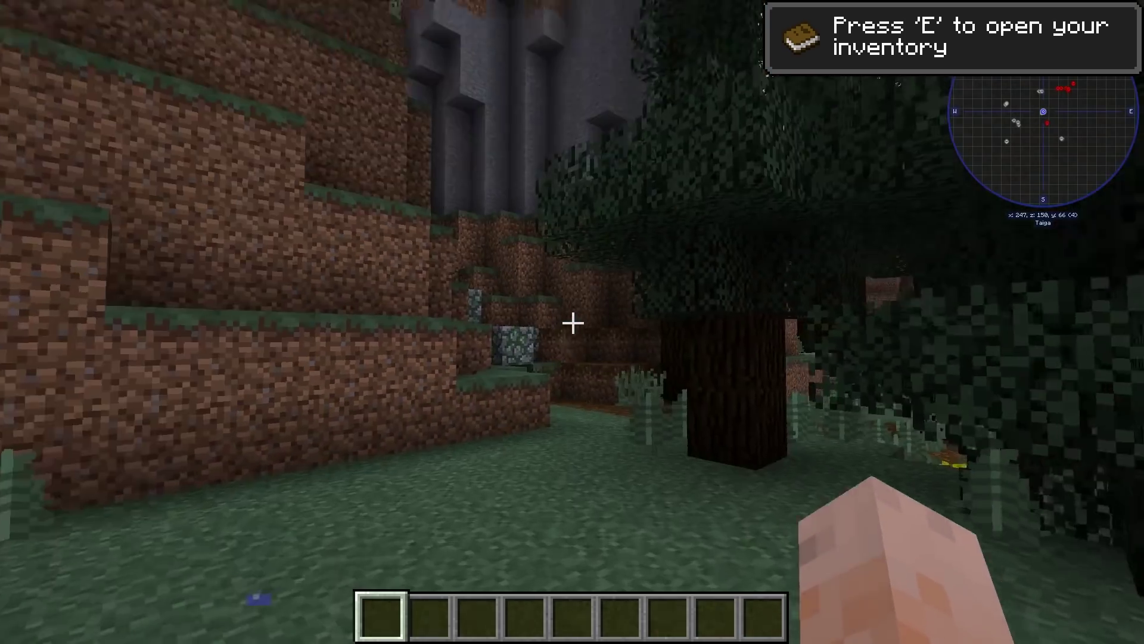
key("w")
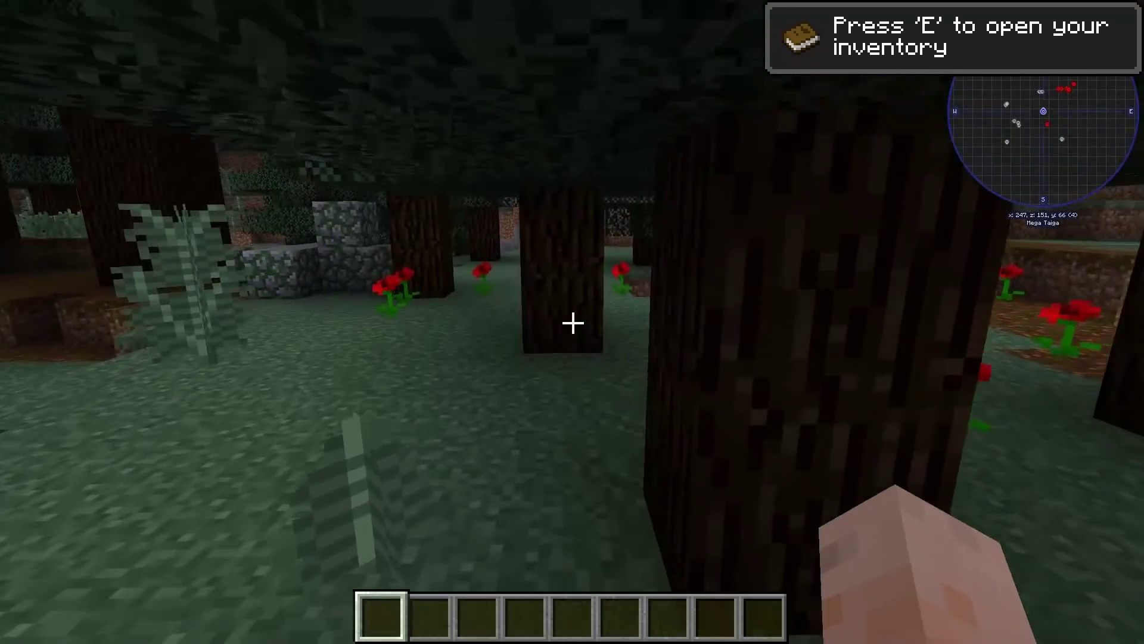
key("w")
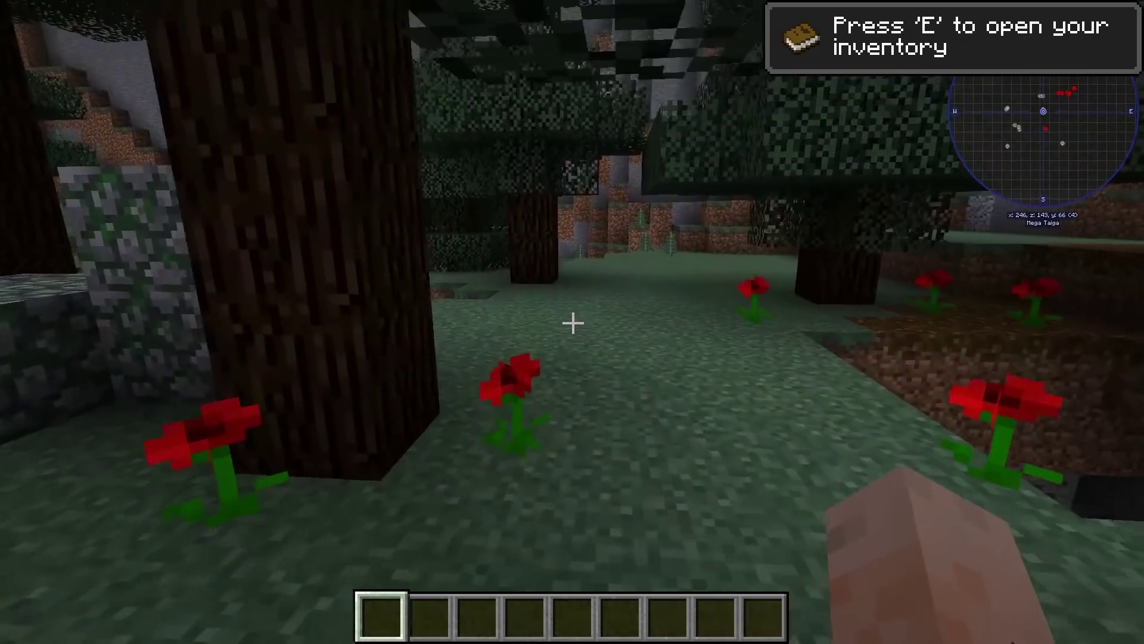
key("w")
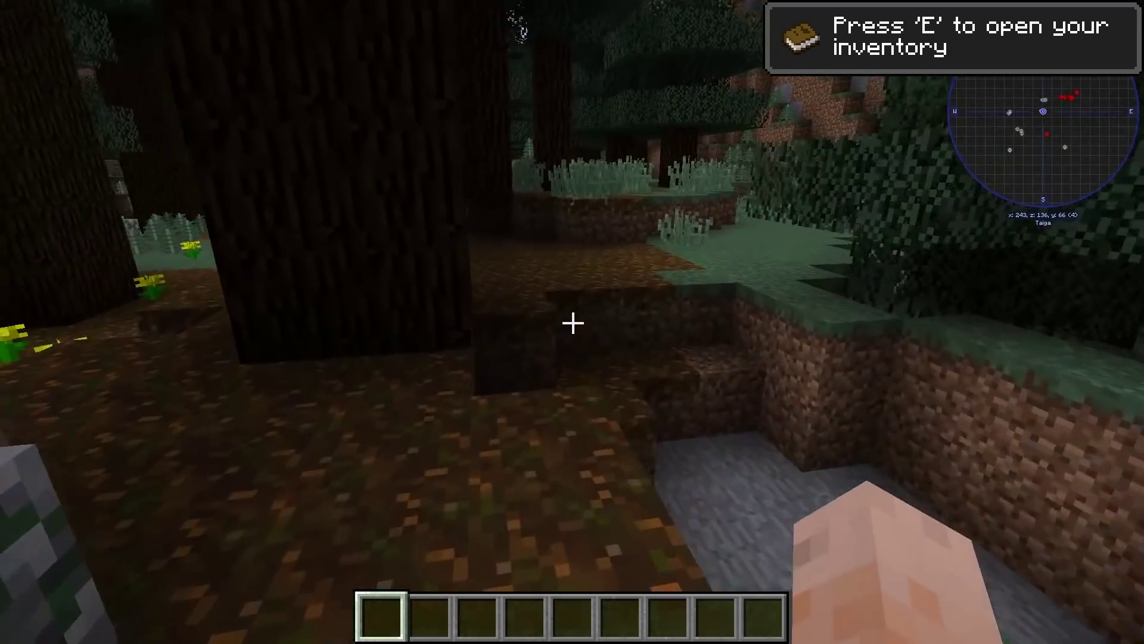
key("w")
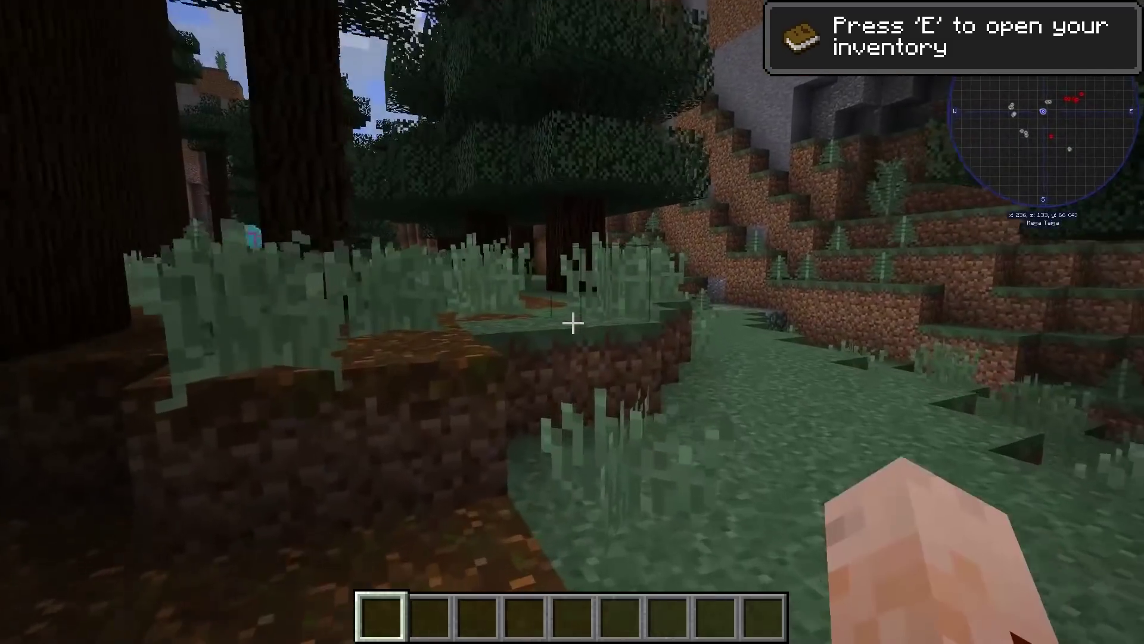
key("w")
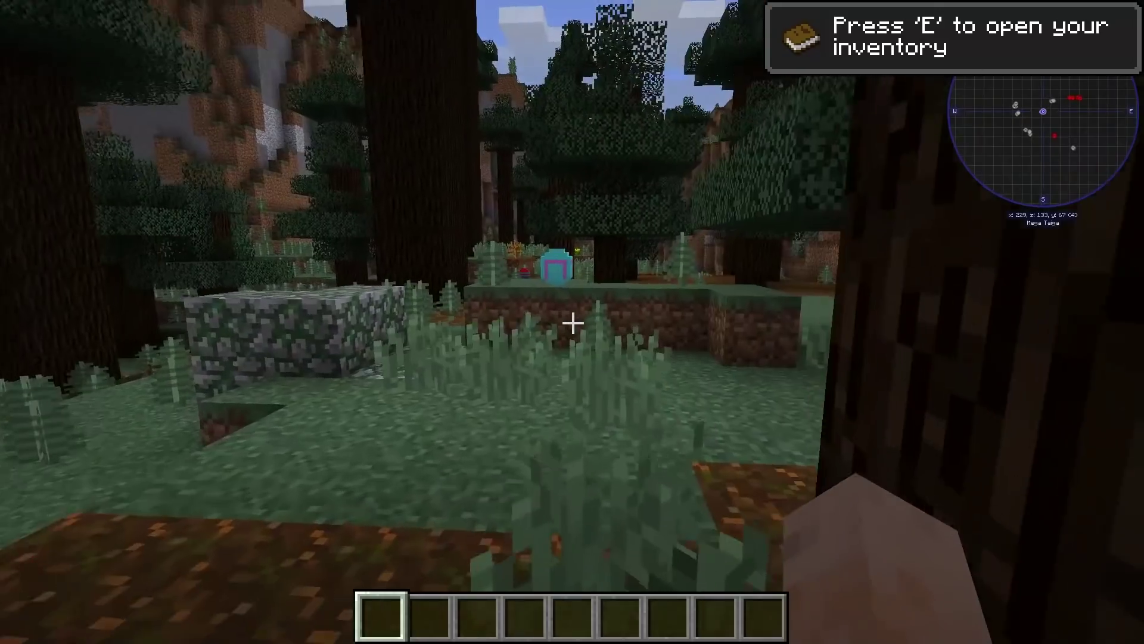